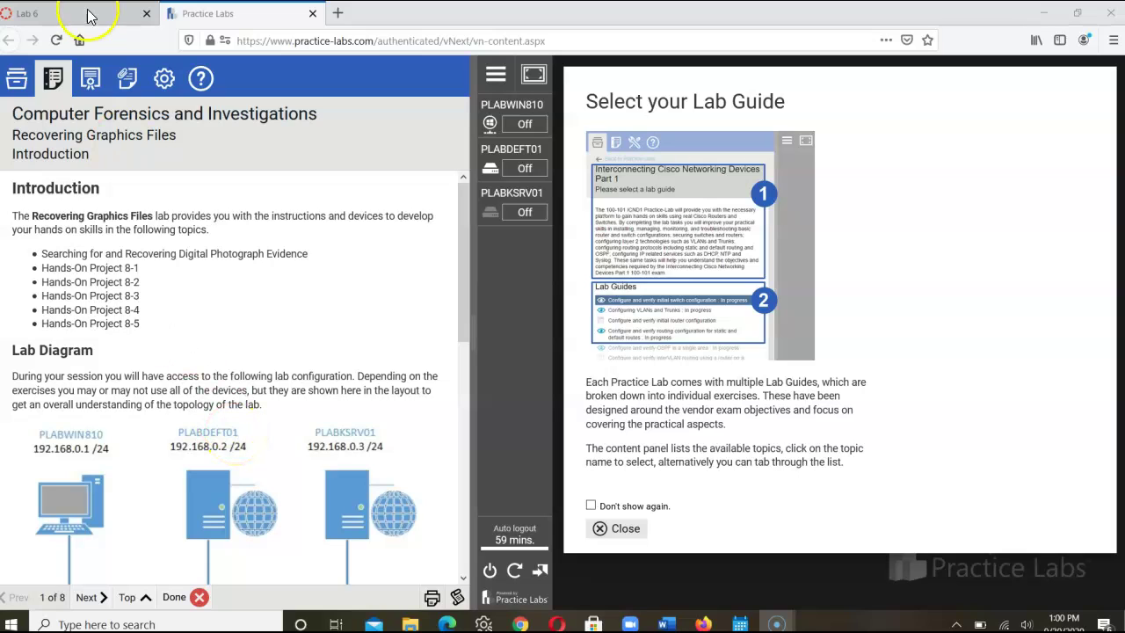
- Review the Lab 6 assignment page, then return to Practice Labs and read the Recovering Graphics Files introduction
click(90, 13)
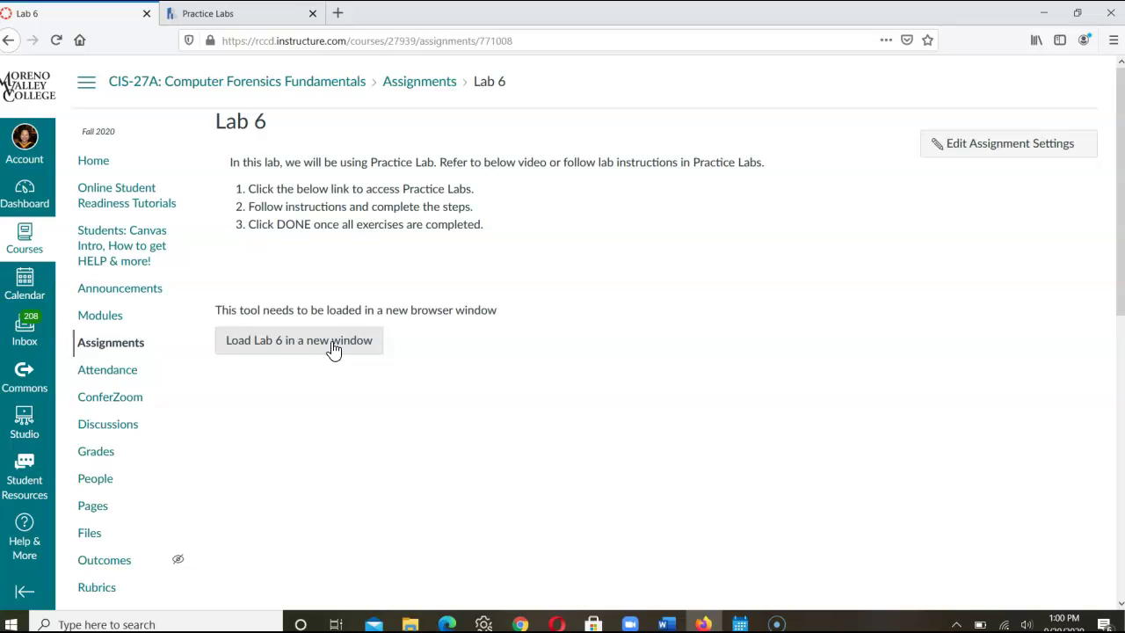
click(263, 12)
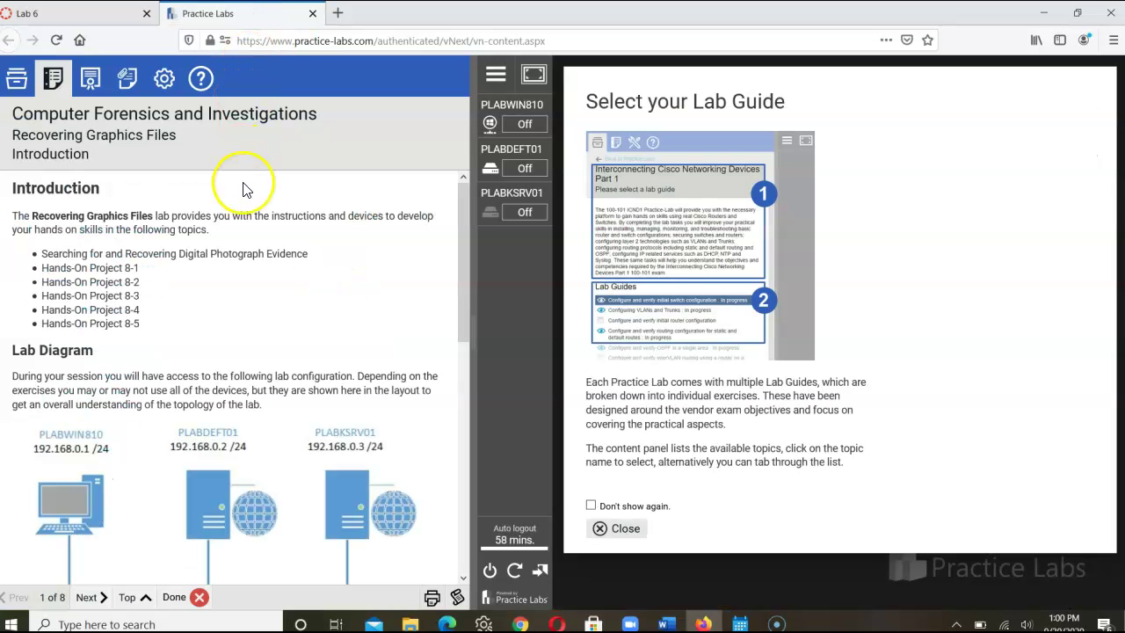
drag(461, 307, 460, 456)
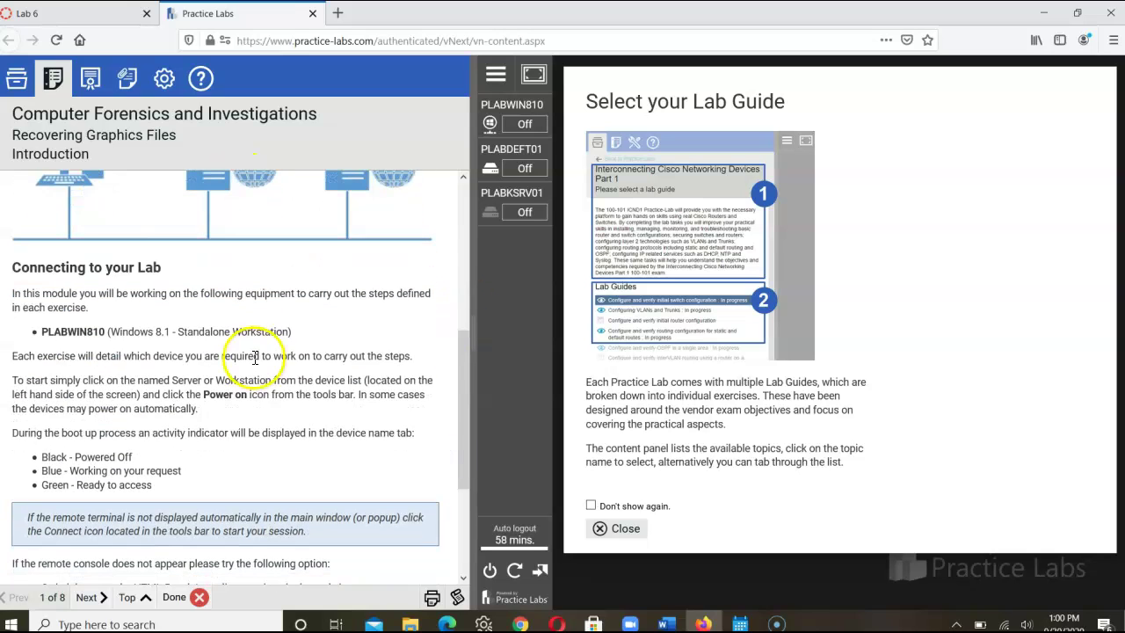
- Power on the PLABWIN810 workstation and connect to it
click(500, 134)
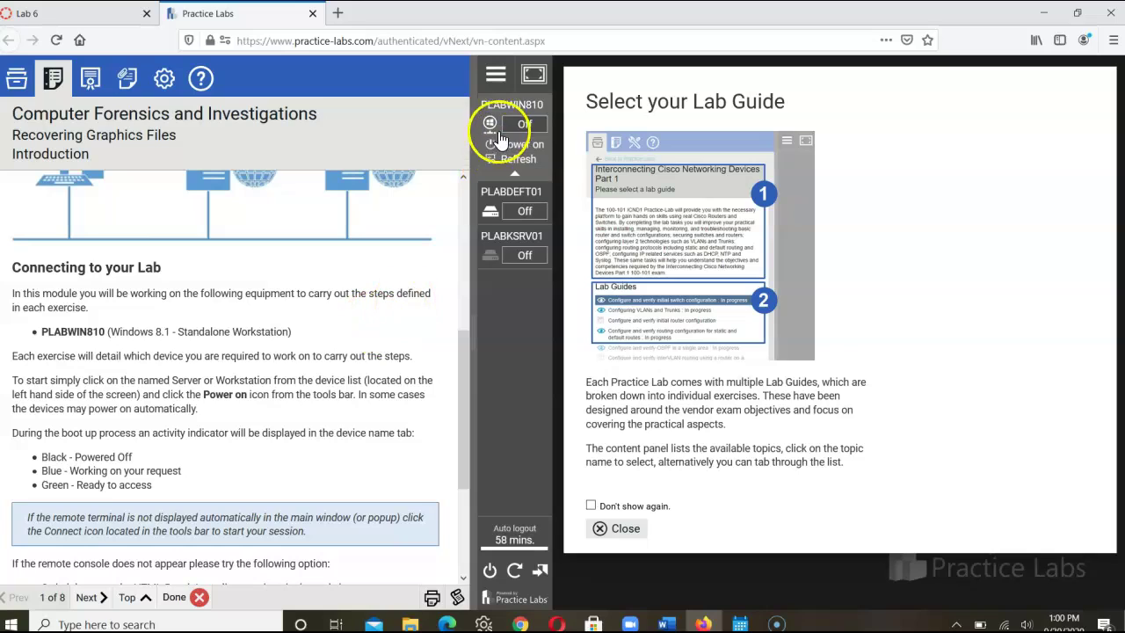
click(517, 144)
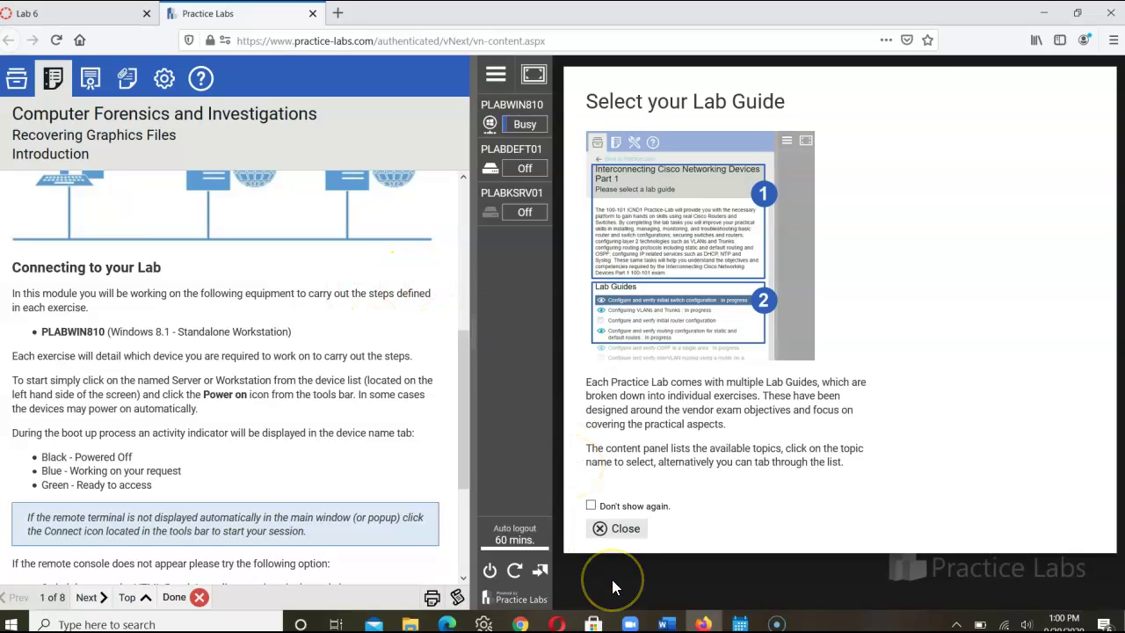
click(533, 116)
- Advance the lab guide to Exercise 1 and highlight the work folder path C:\Work\Data files\Chp08\USB
drag(464, 364, 465, 453)
click(86, 598)
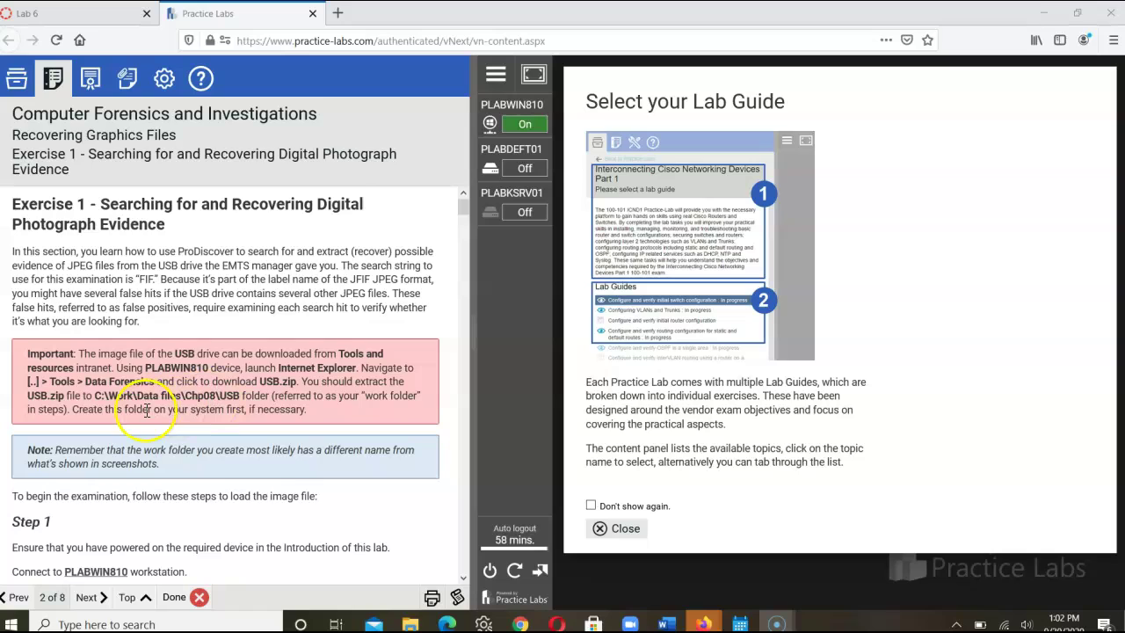
drag(95, 396, 239, 396)
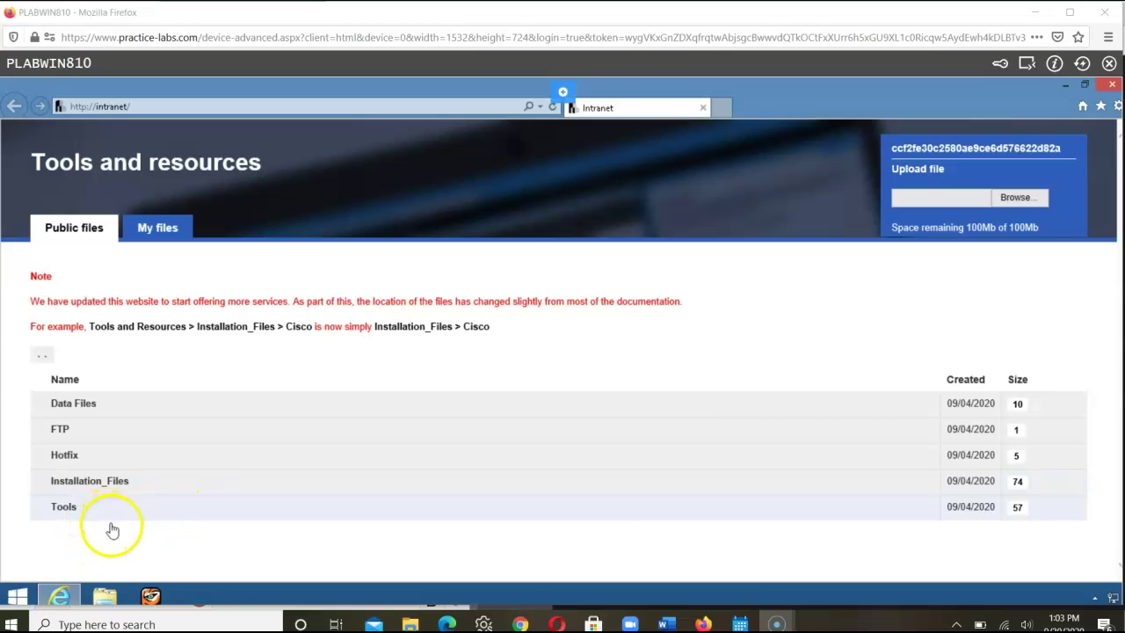
- Download and save USB.zip from the Tools > Data Forensics folder of the Tools and resources intranet on PLABWIN810
mouse_move(59, 596)
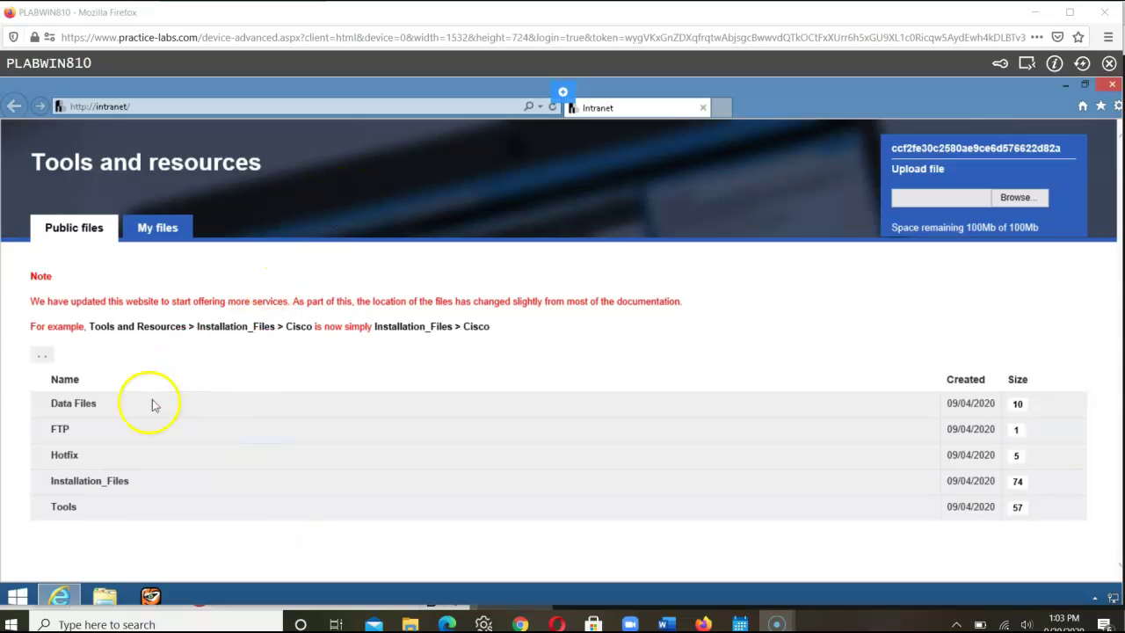
click(69, 510)
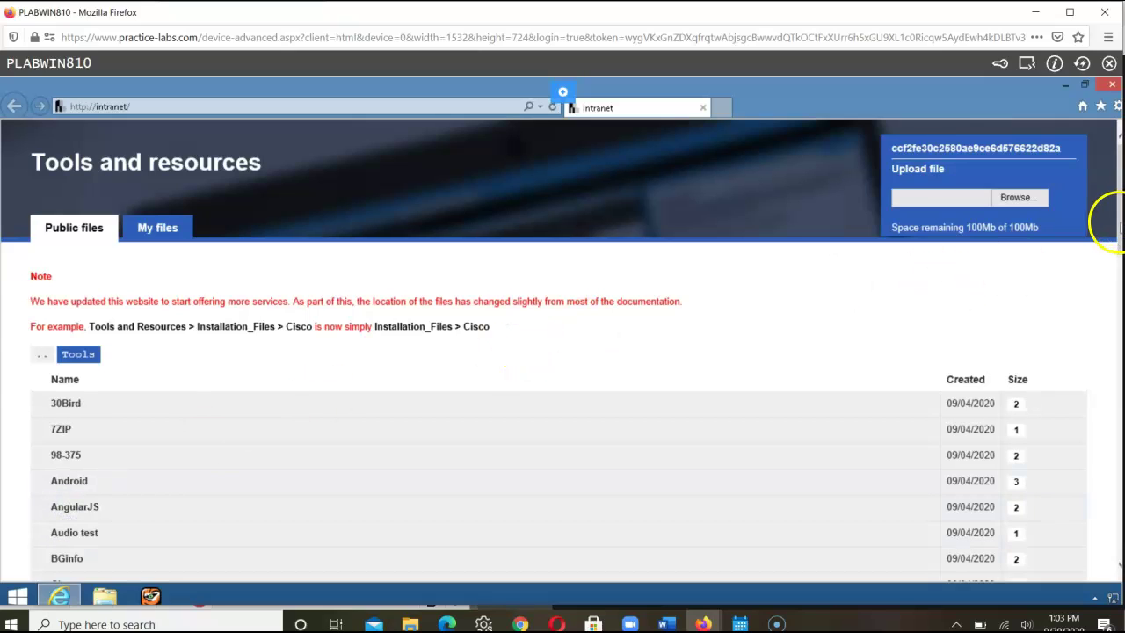
click(1117, 258)
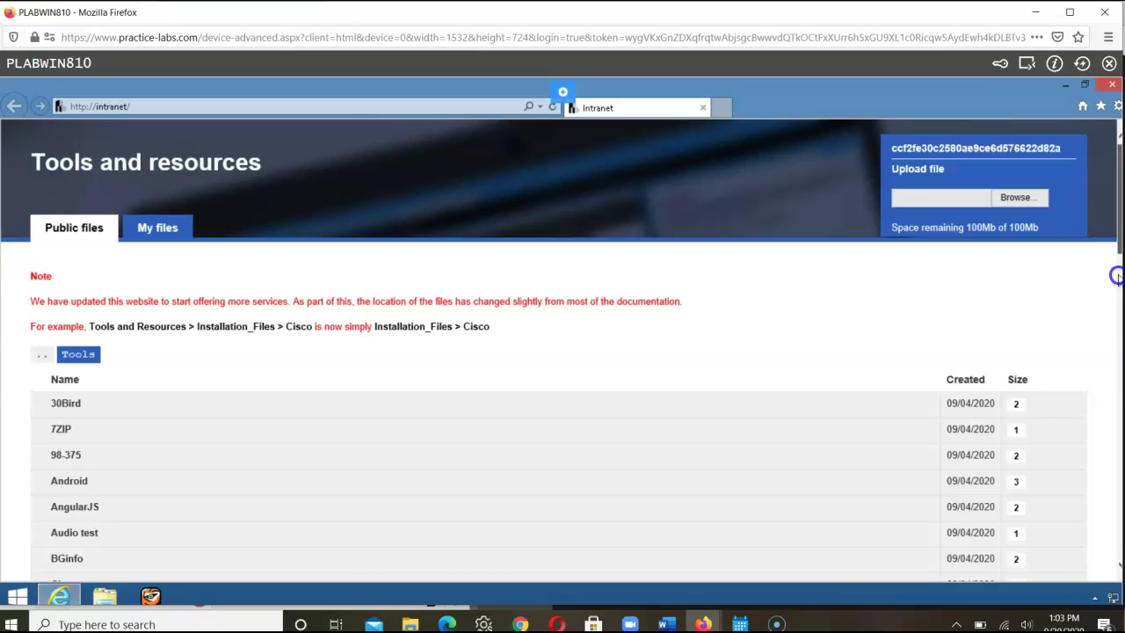
scroll(1118, 255, down, 2)
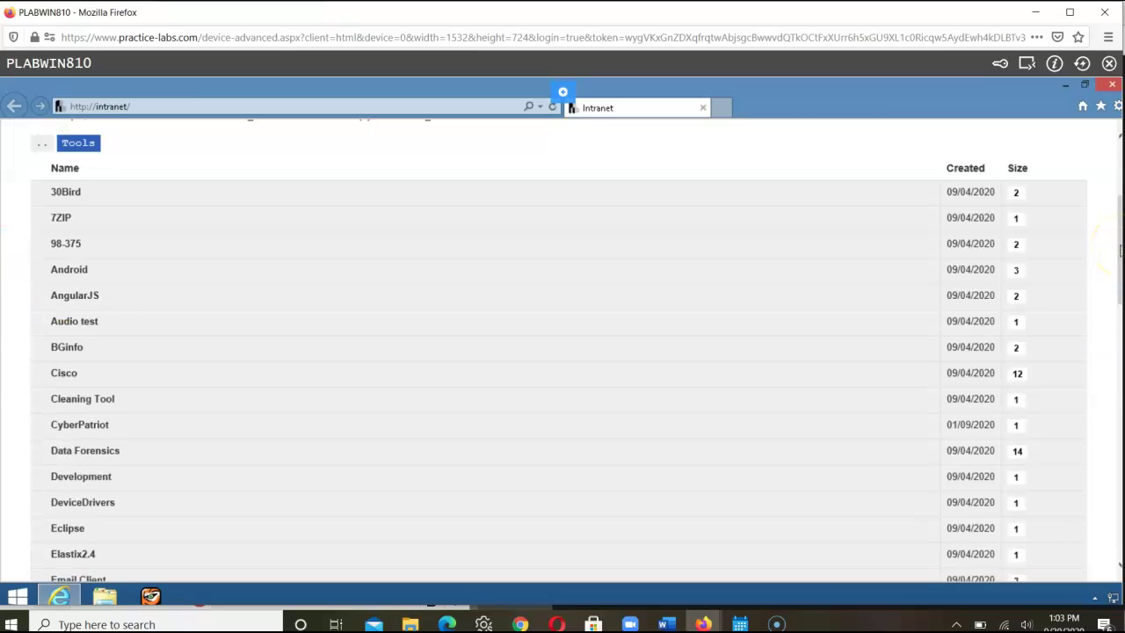
click(67, 461)
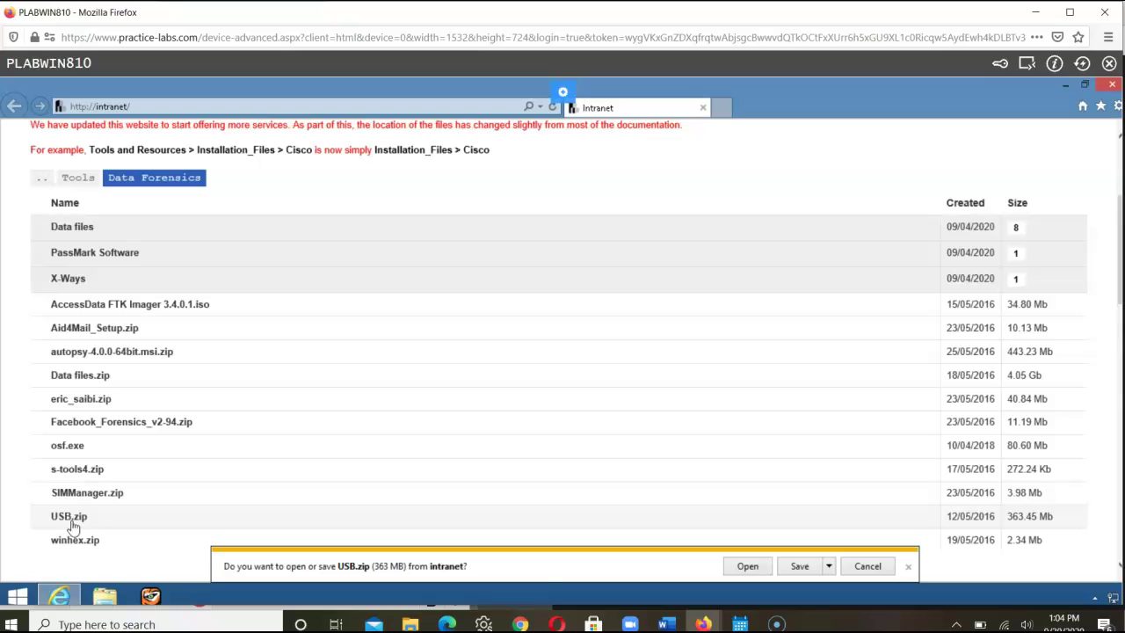
click(802, 566)
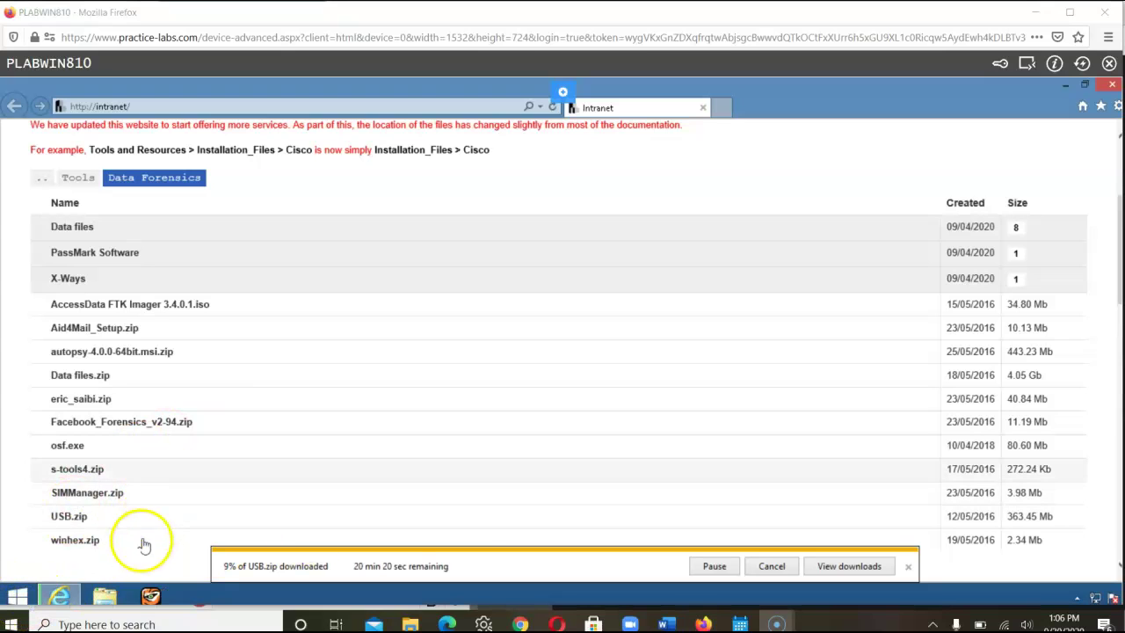
- Browse to C:\Work\Data files\Ch08 in File Explorer on PLABWIN810 and look through its contents
click(107, 596)
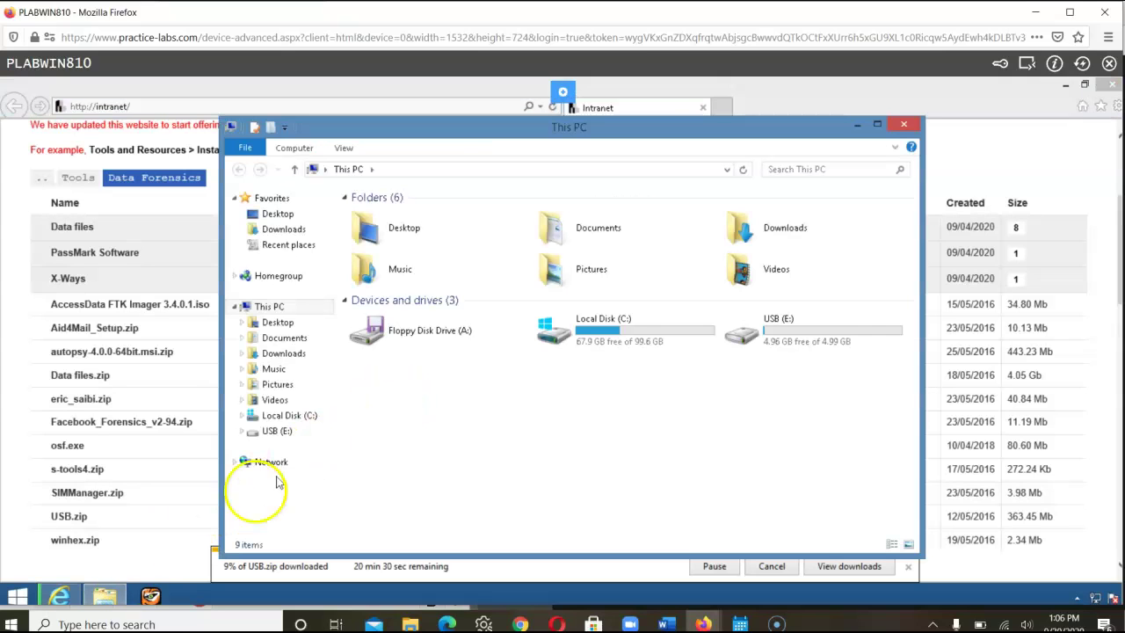
mouse_move(101, 600)
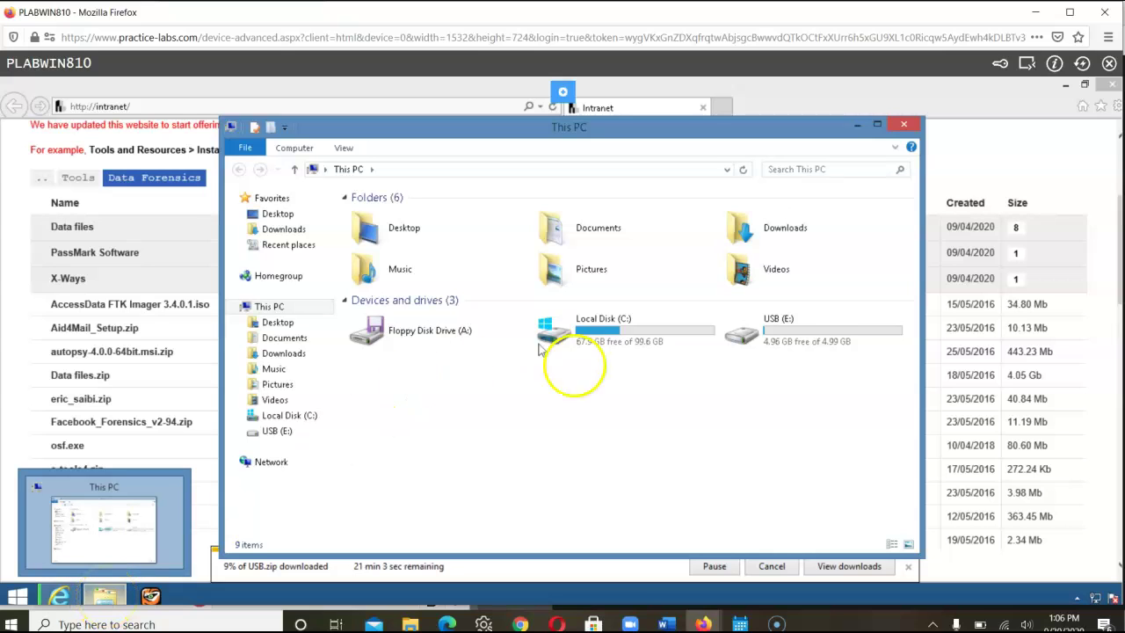
double_click(646, 327)
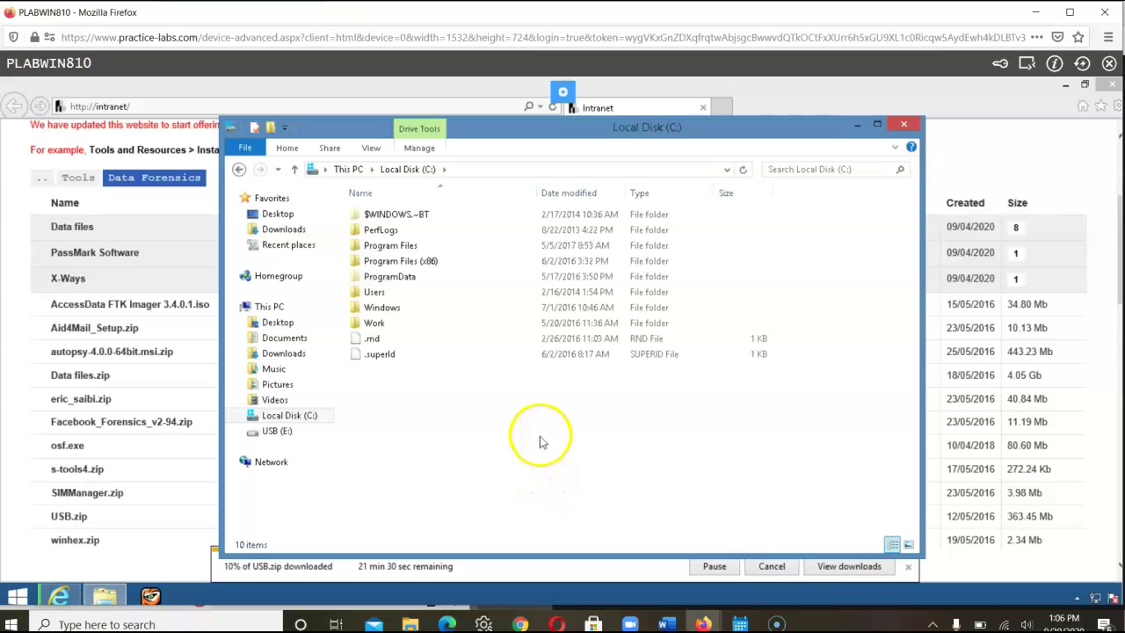
click(449, 324)
double_click(449, 324)
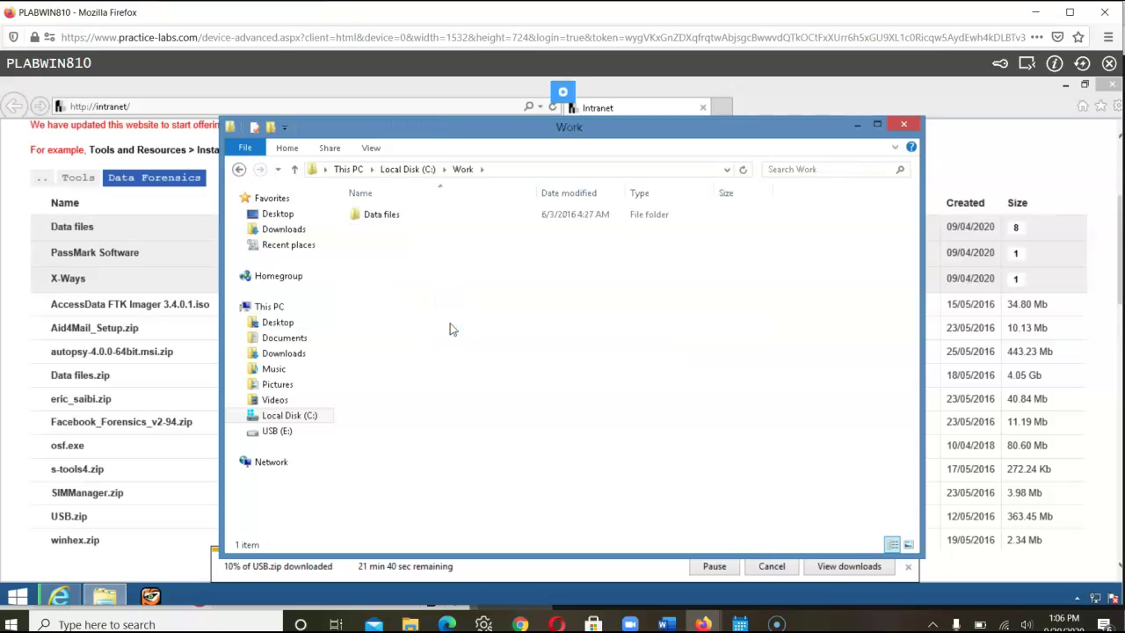
click(471, 216)
double_click(470, 216)
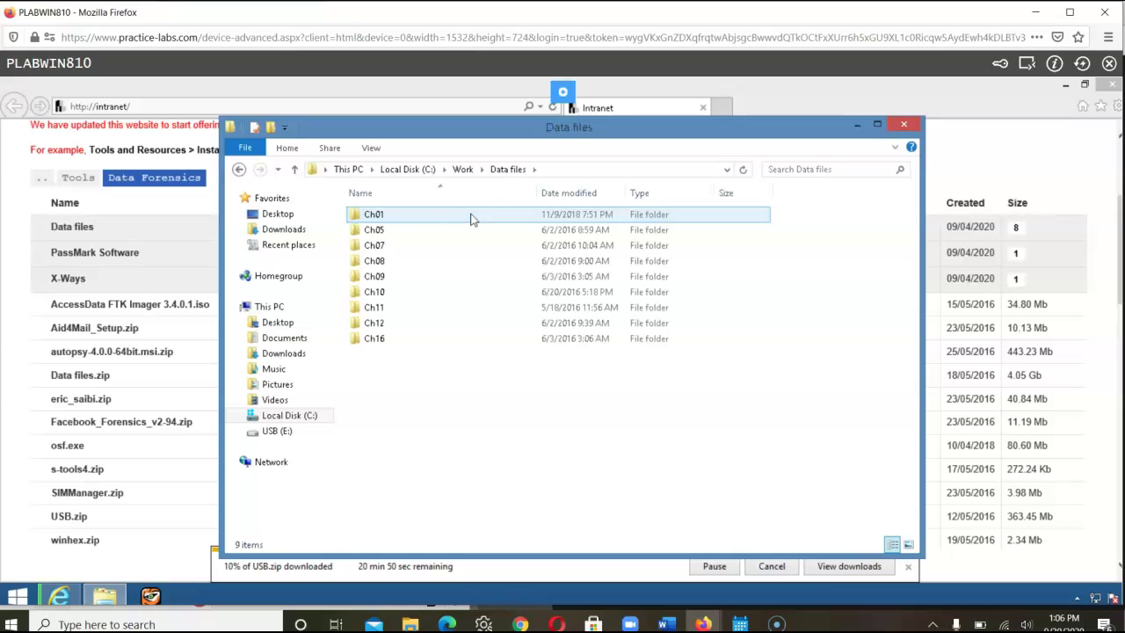
click(454, 249)
click(450, 264)
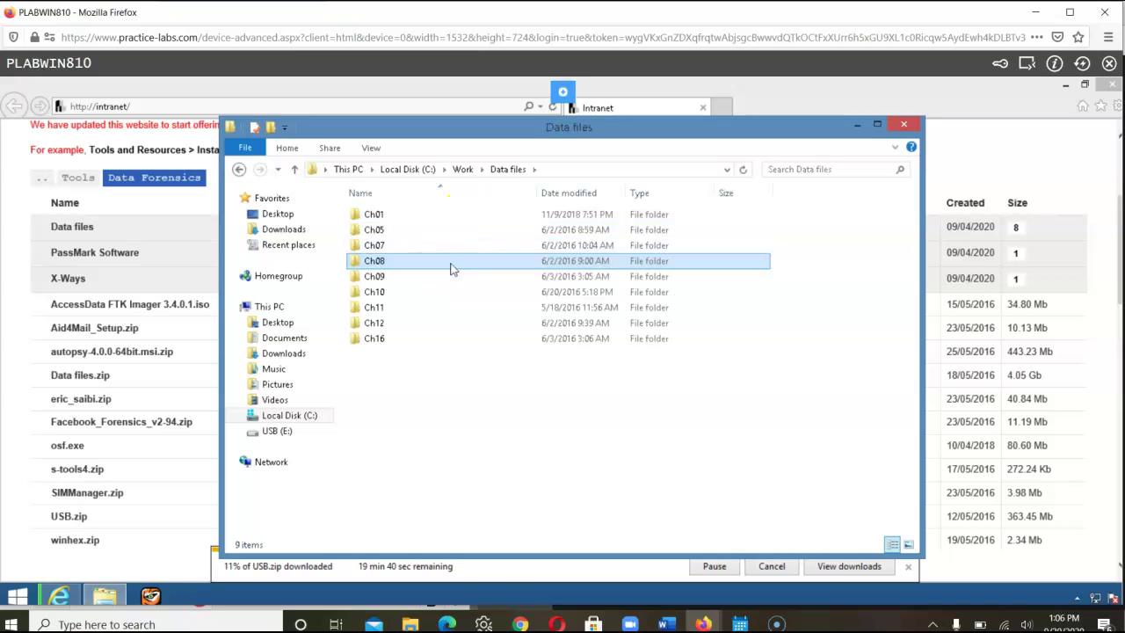
double_click(450, 261)
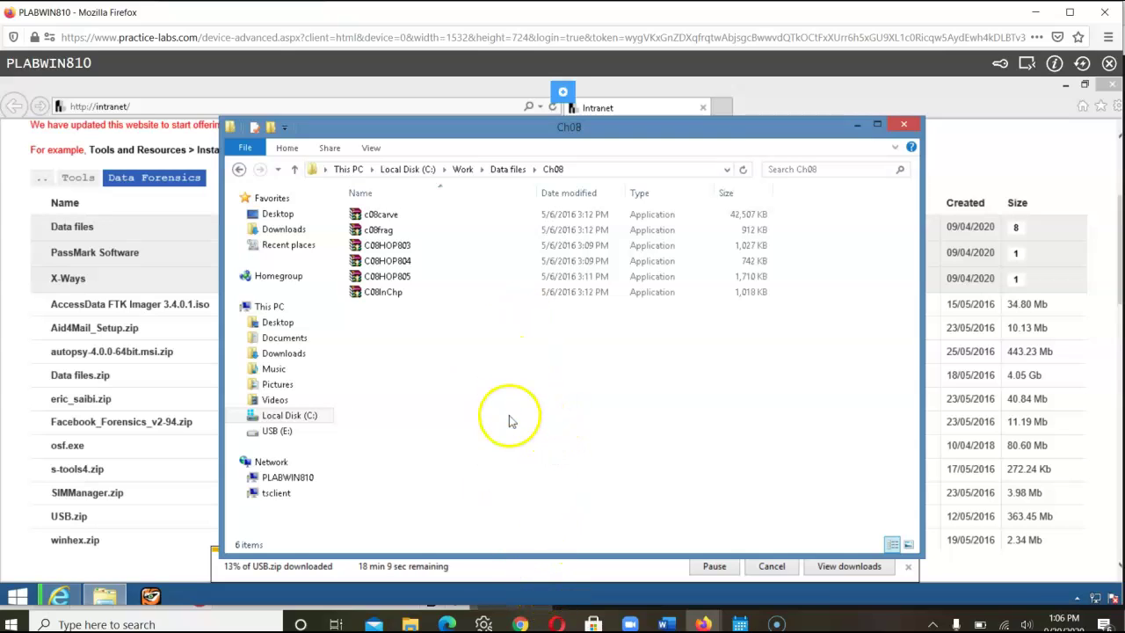
click(524, 261)
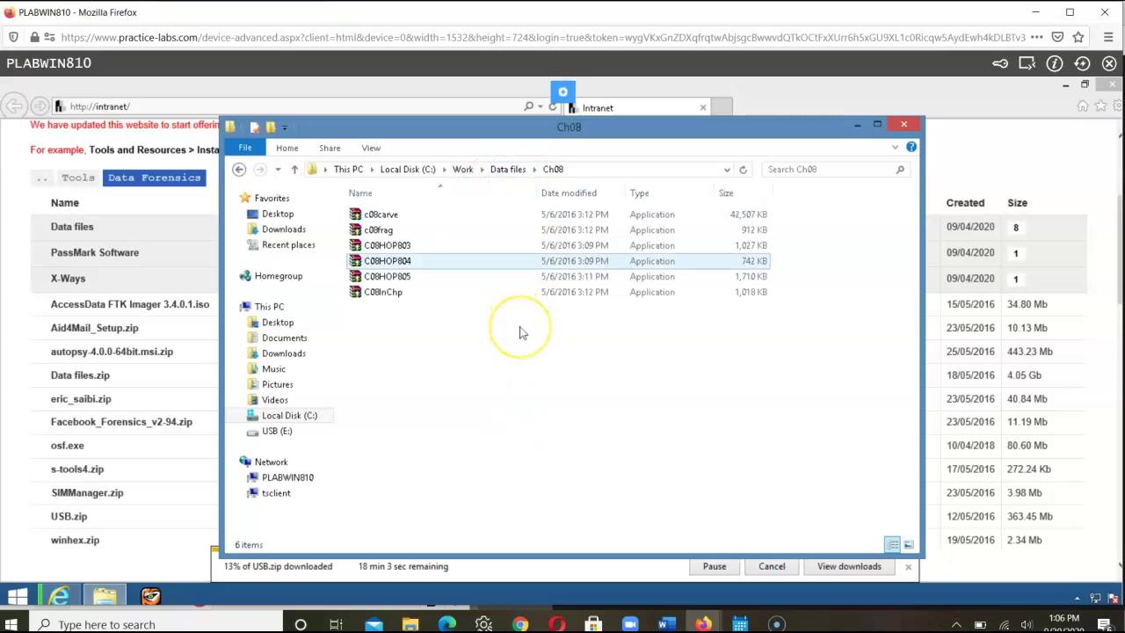
click(520, 332)
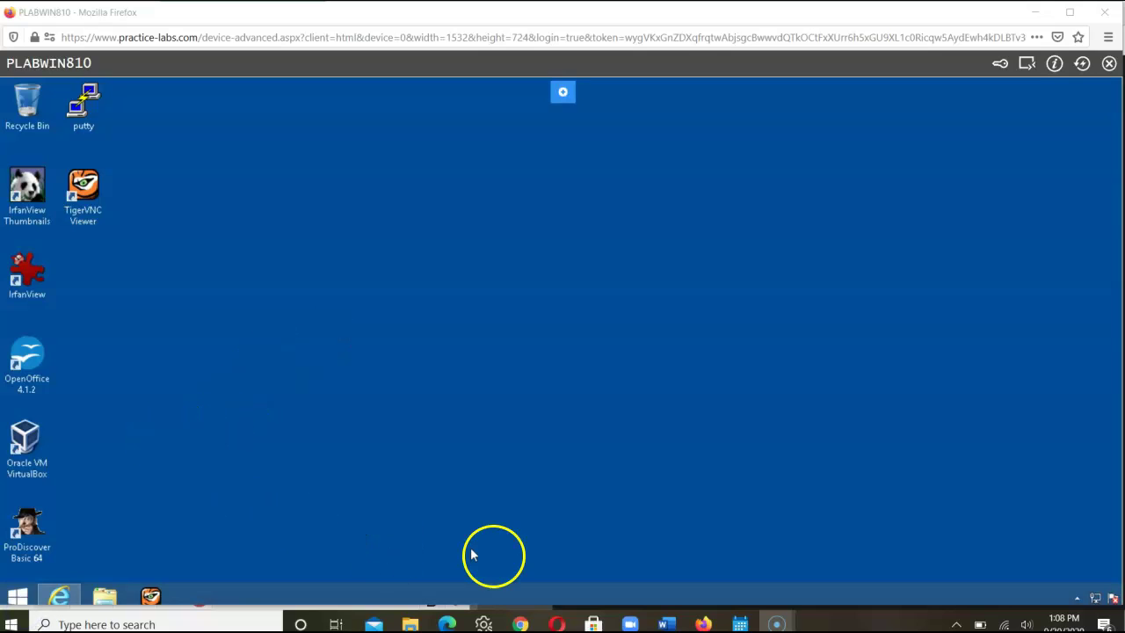
- Return to the Practice Labs guide and review the USB.zip extraction note and Step 1 of Exercise 1
mouse_move(703, 623)
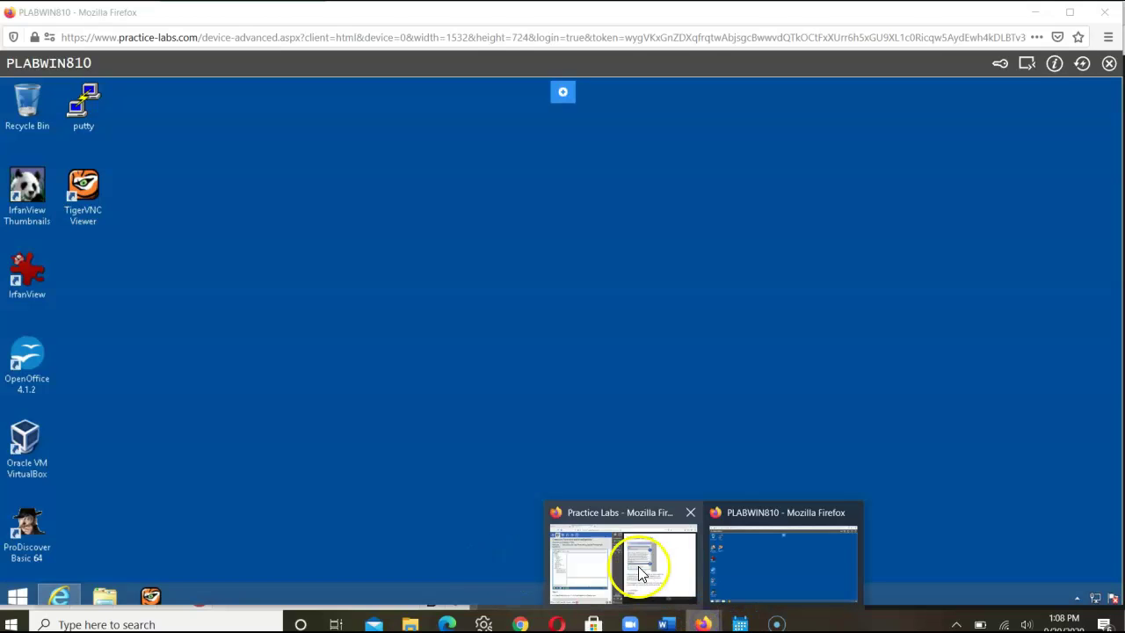
click(608, 560)
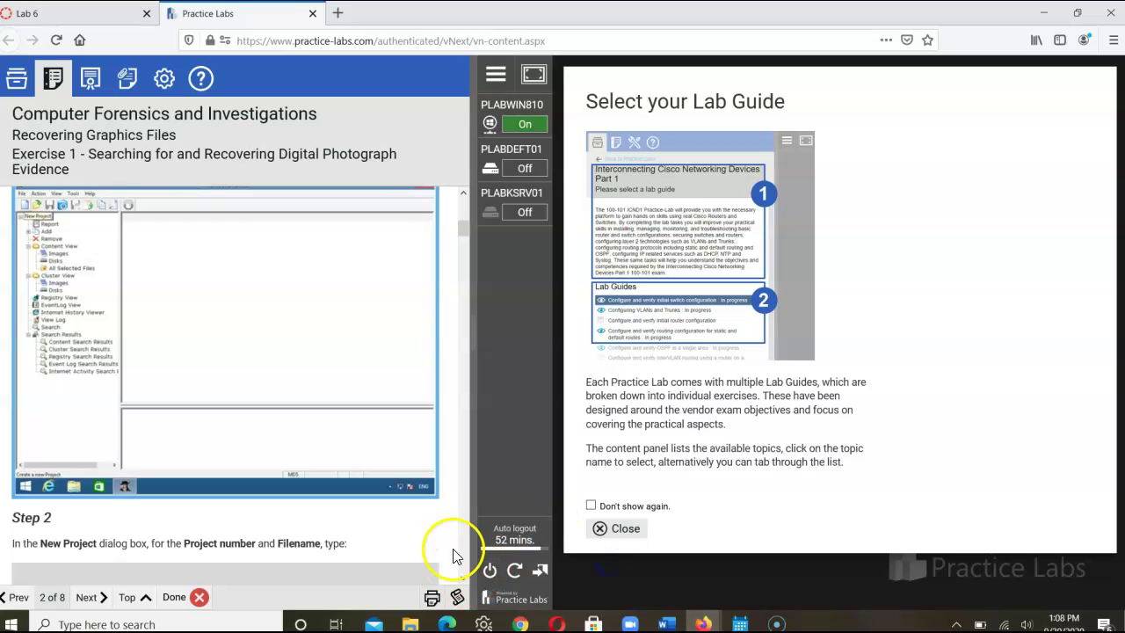
click(463, 195)
click(463, 195)
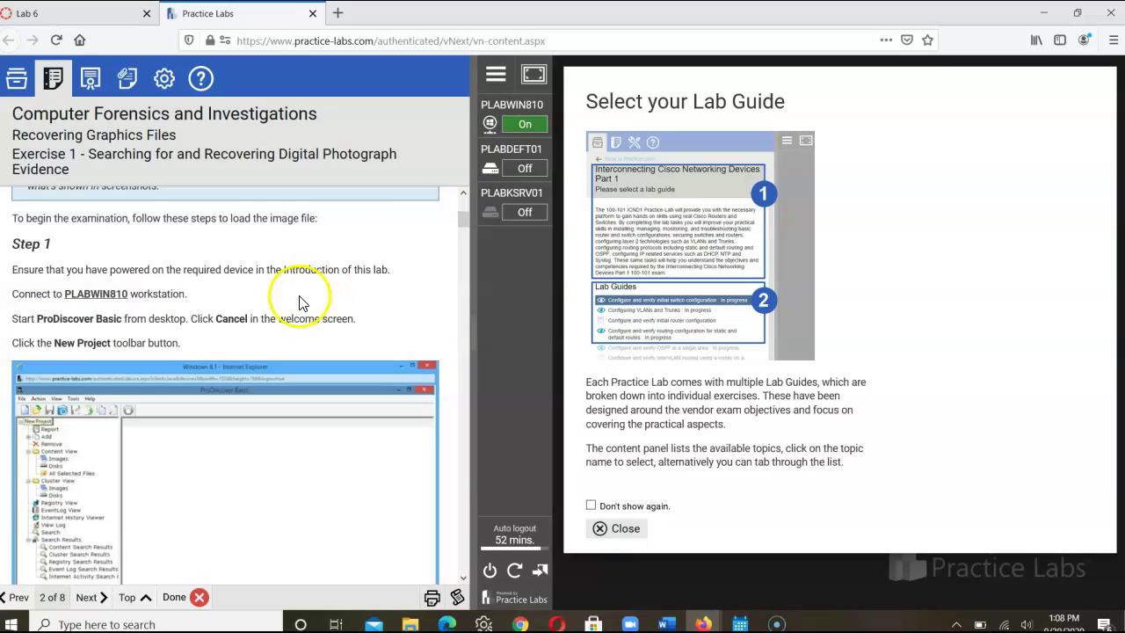
click(464, 195)
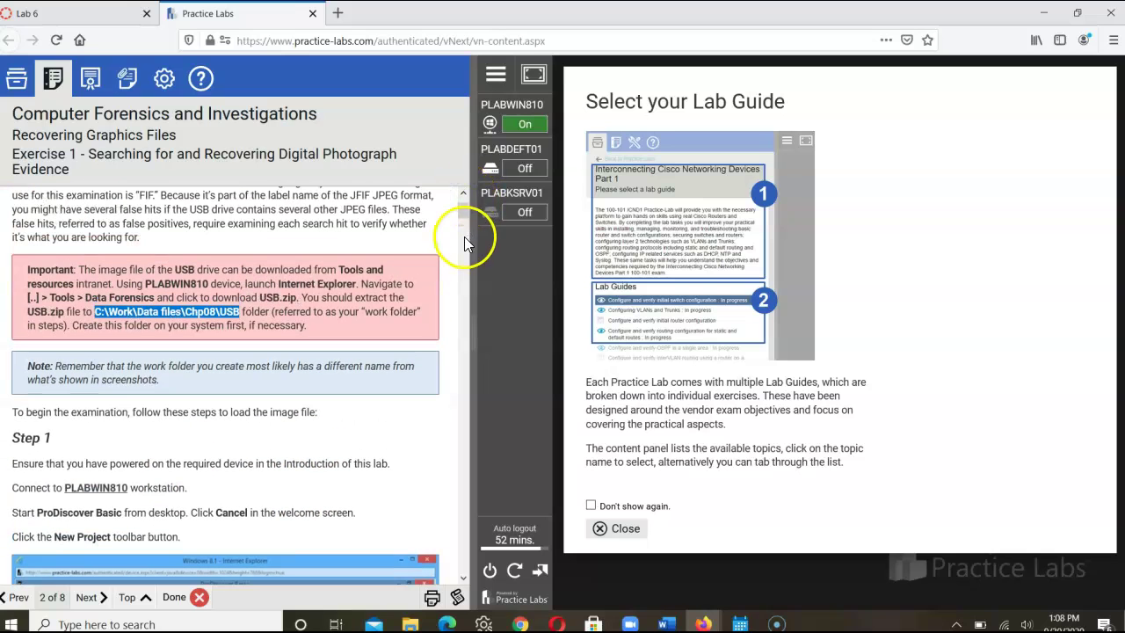
drag(464, 214, 465, 223)
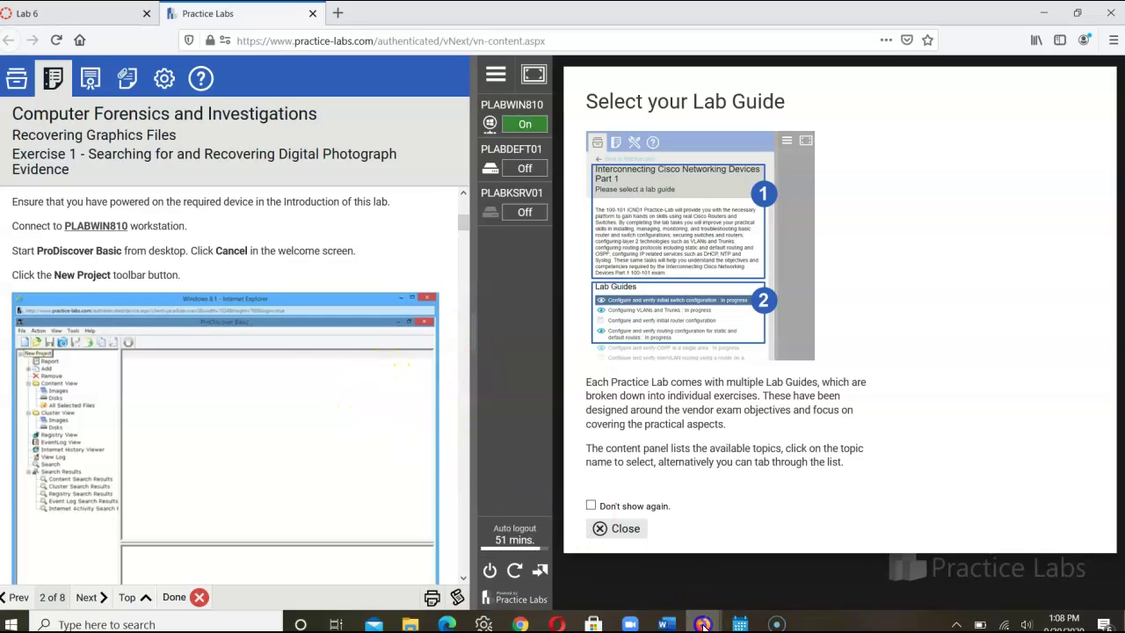
- Switch to the PLABWIN810 desktop and launch ProDiscover Basic 64
mouse_move(703, 623)
click(729, 593)
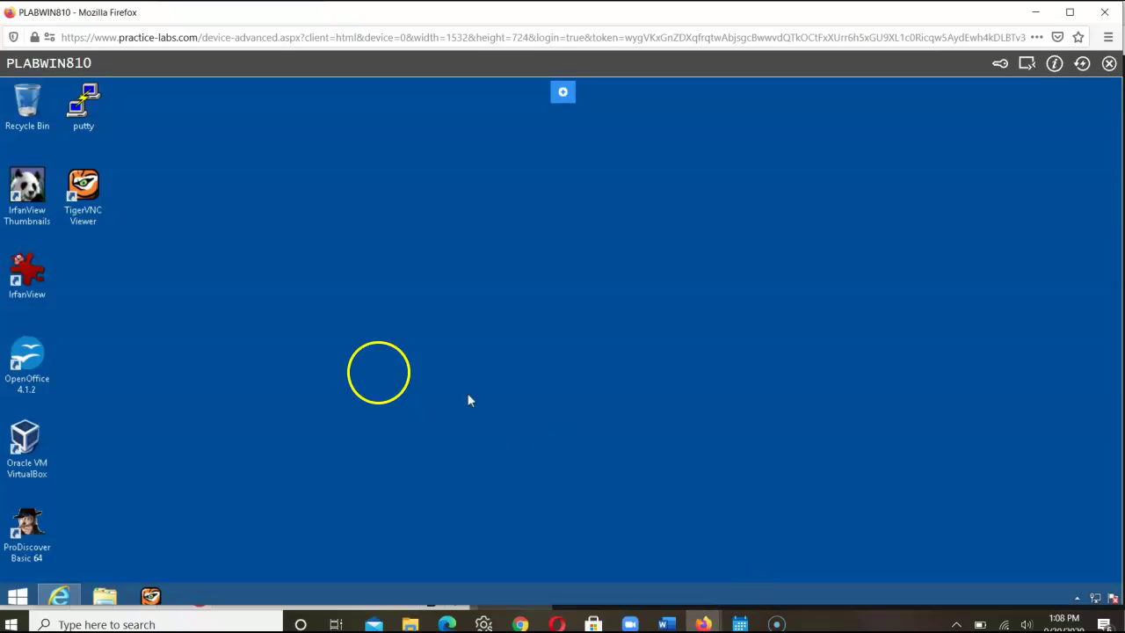
double_click(29, 527)
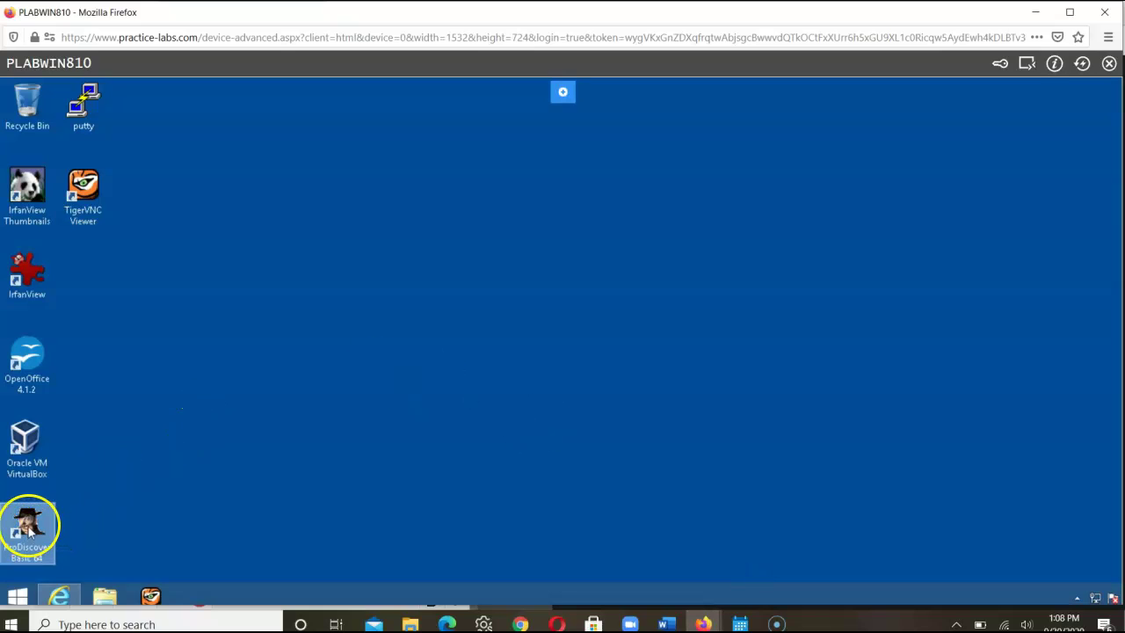
click(513, 280)
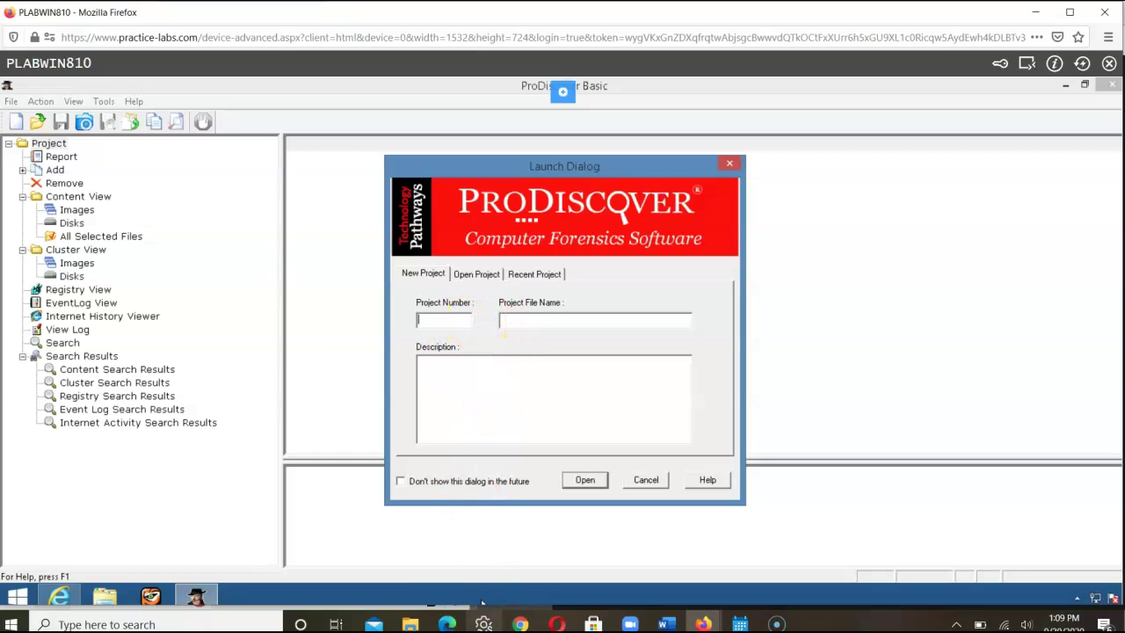
- Following Step 1 of the lab guide, cancel ProDiscover's launch dialog and open a blank New Project form
click(703, 622)
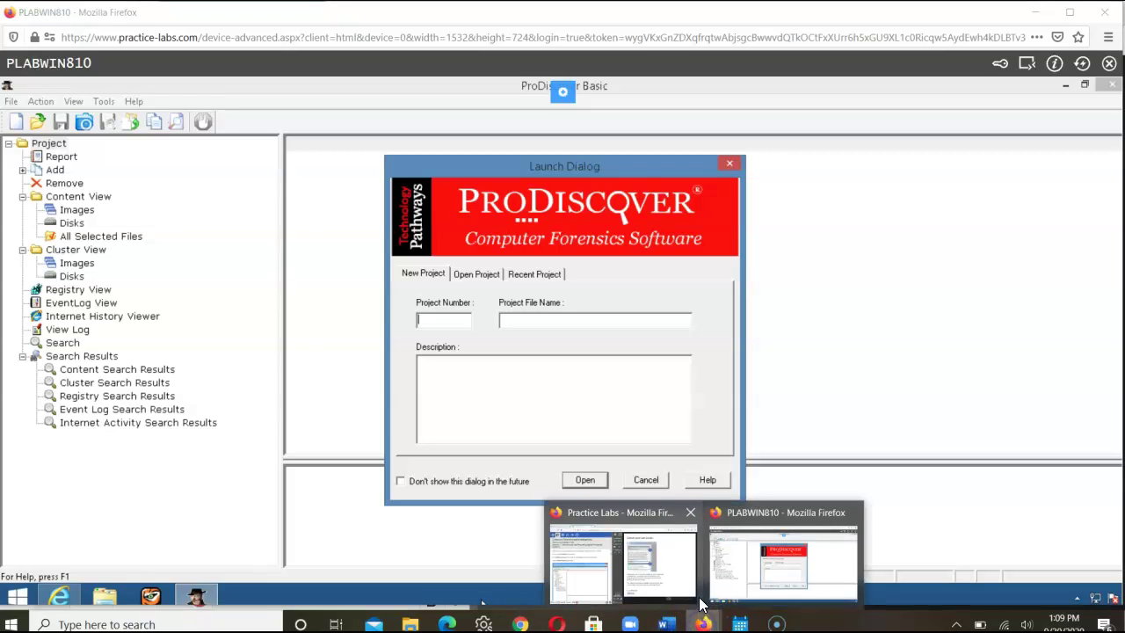
click(645, 586)
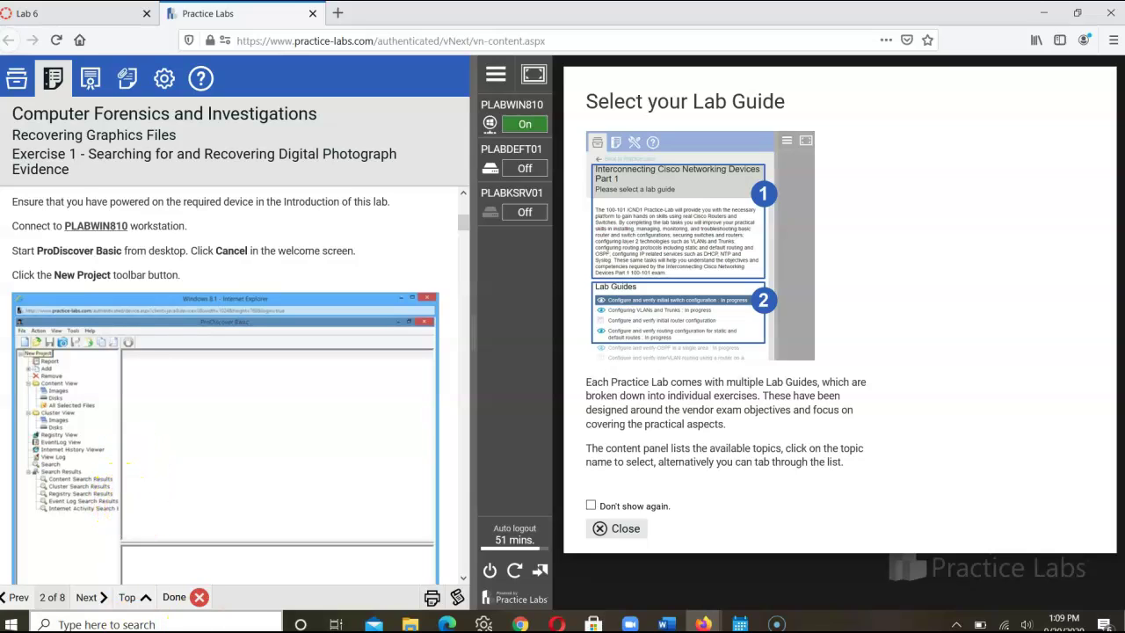
click(703, 624)
click(756, 561)
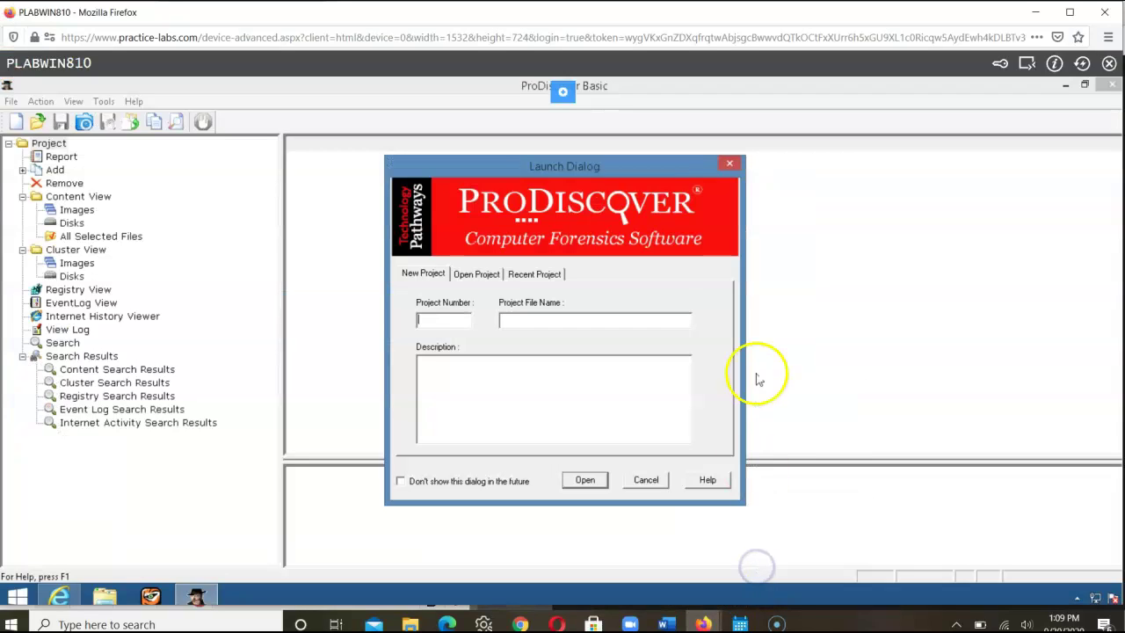
click(648, 479)
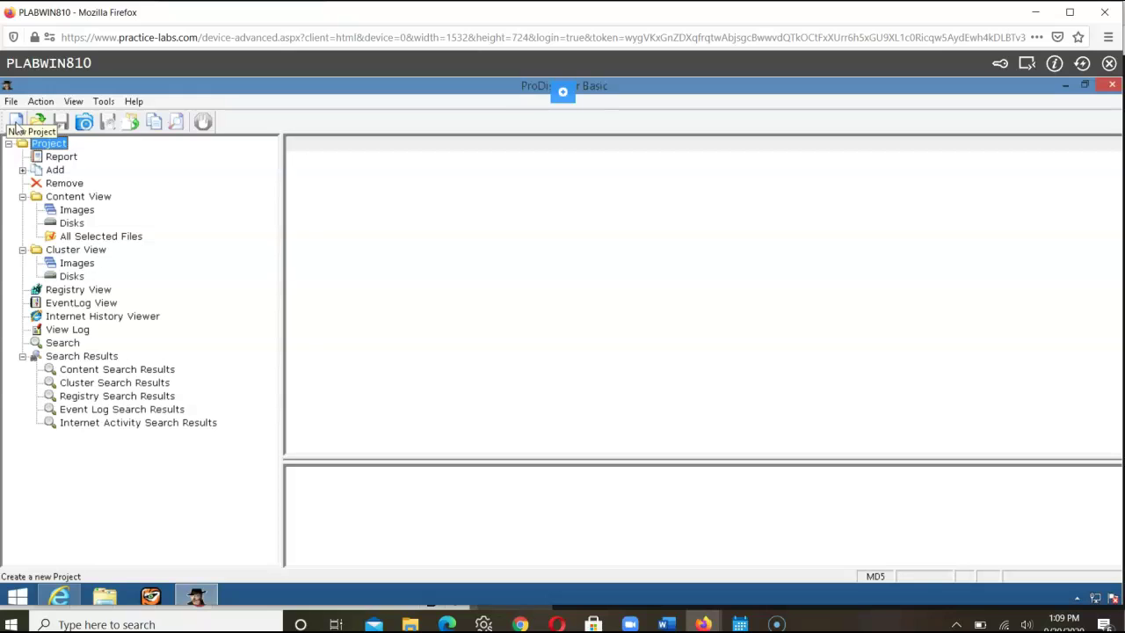
click(15, 122)
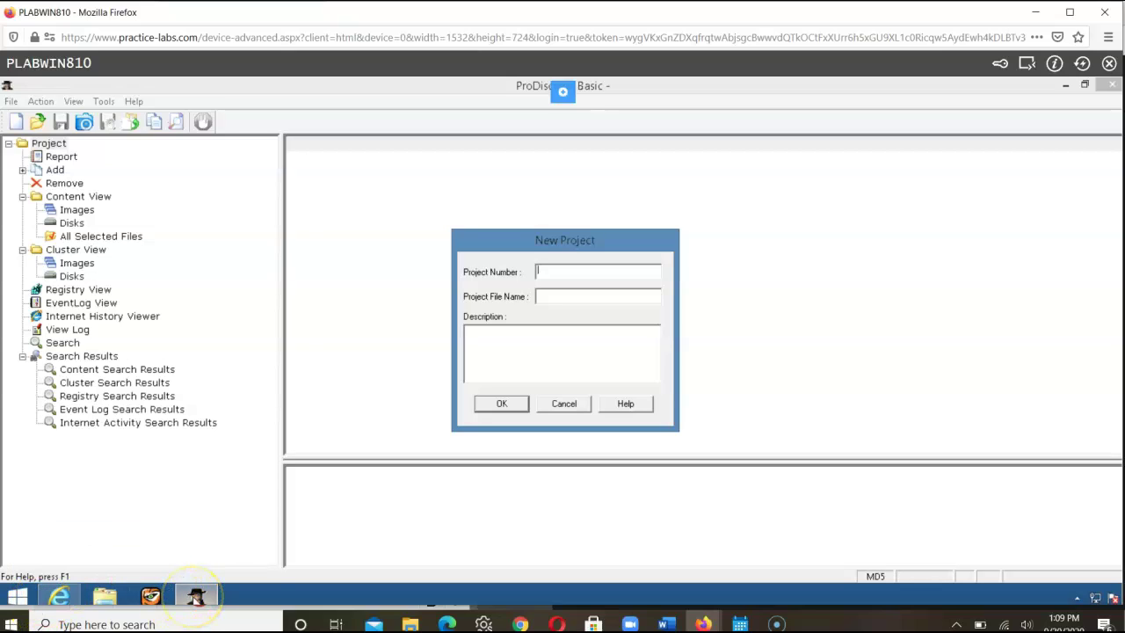
- Return to the Practice Labs guide and review Step 2 for the project number and filename to use in ProDiscover
mouse_move(196, 597)
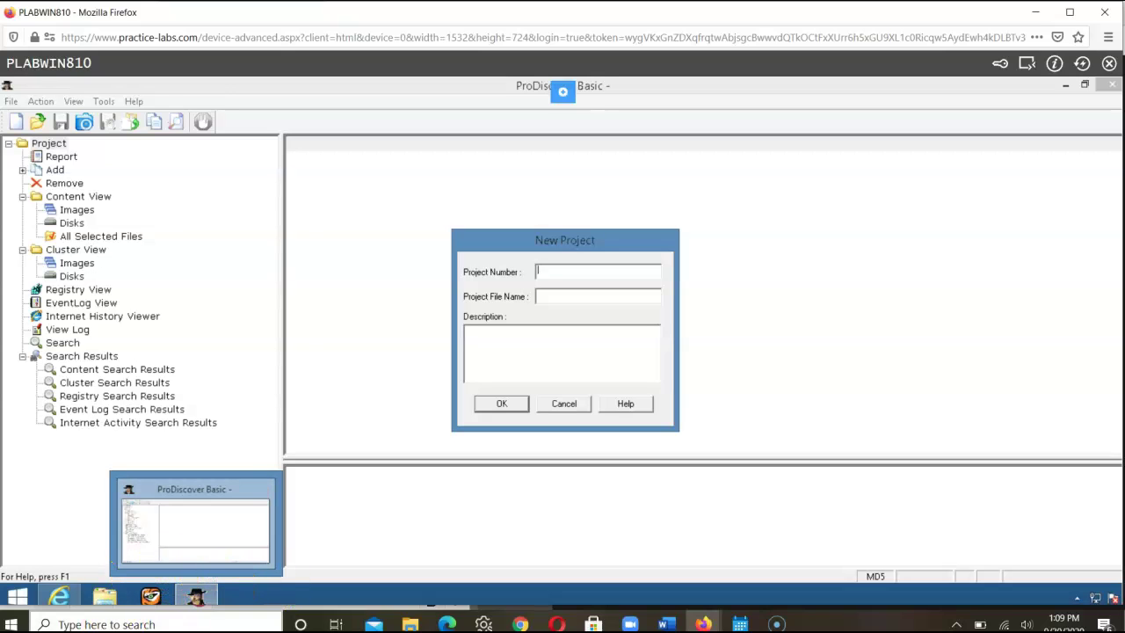
key(super)
key(super)
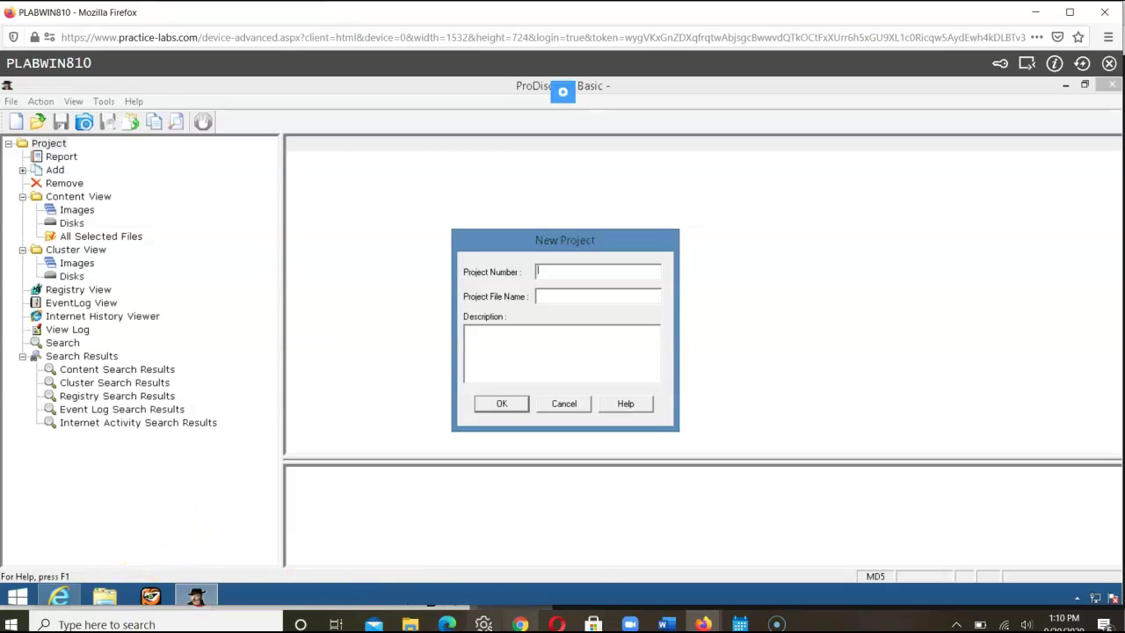
mouse_move(703, 620)
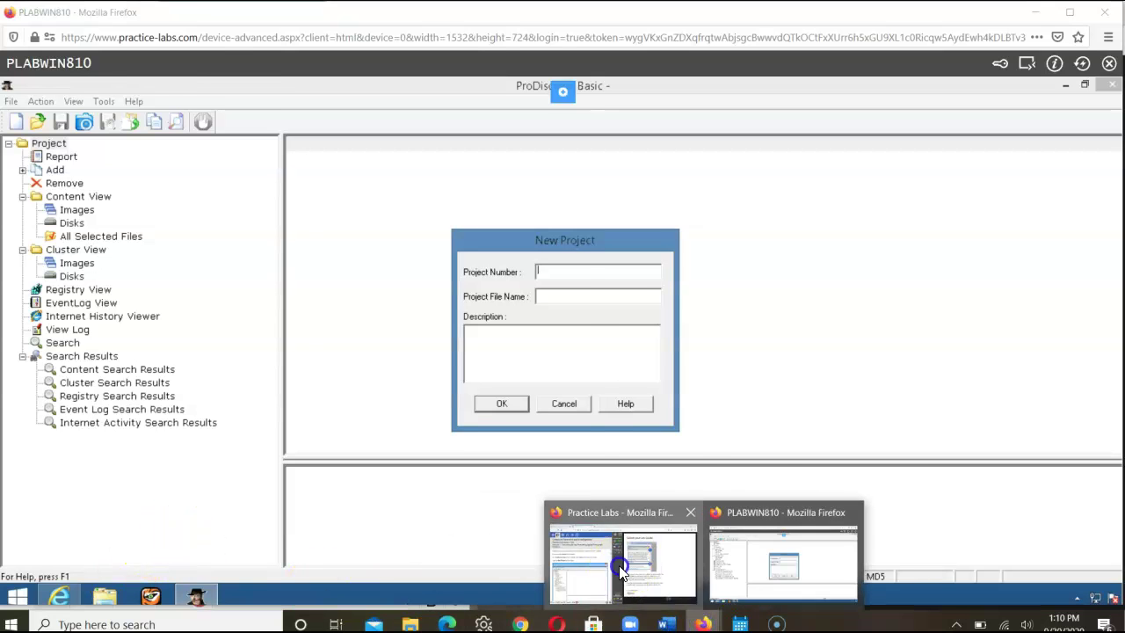
click(607, 536)
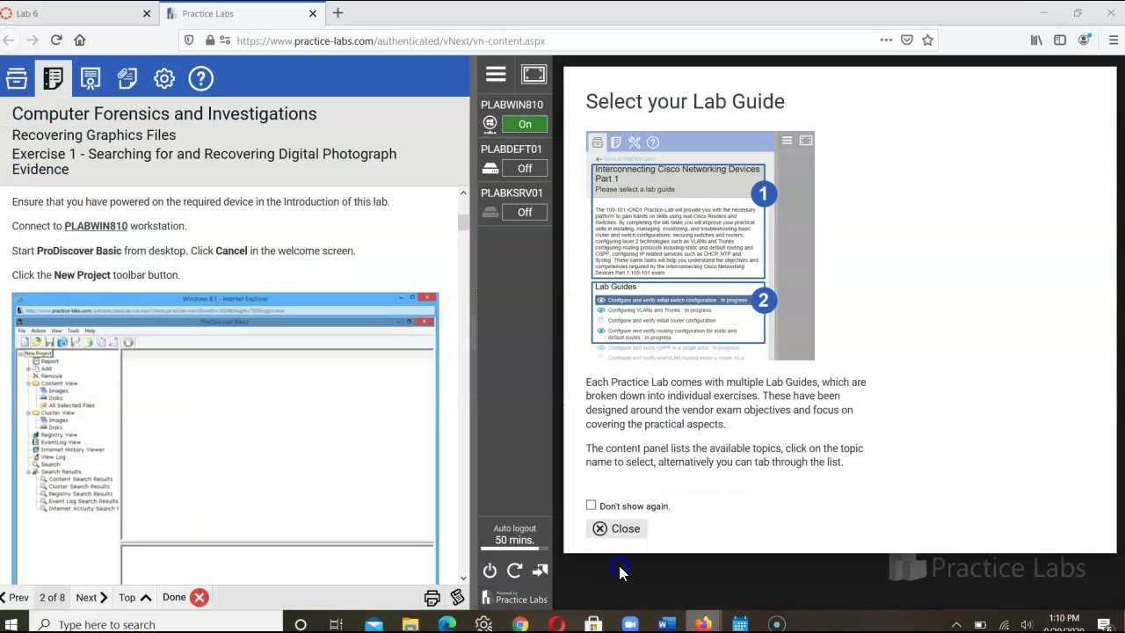
click(461, 578)
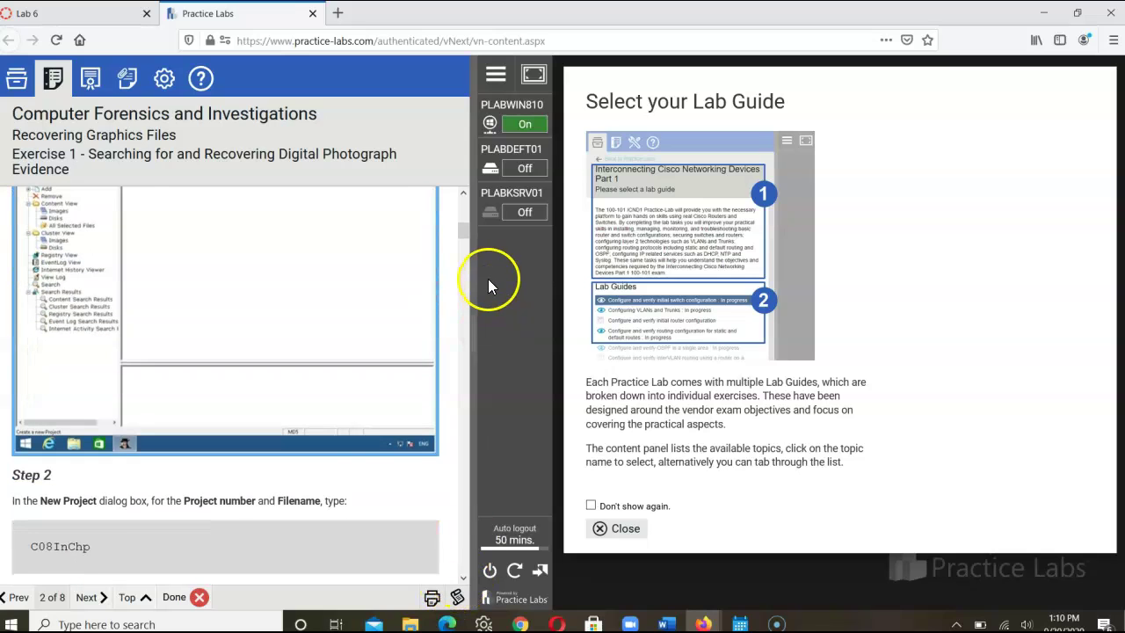
click(465, 579)
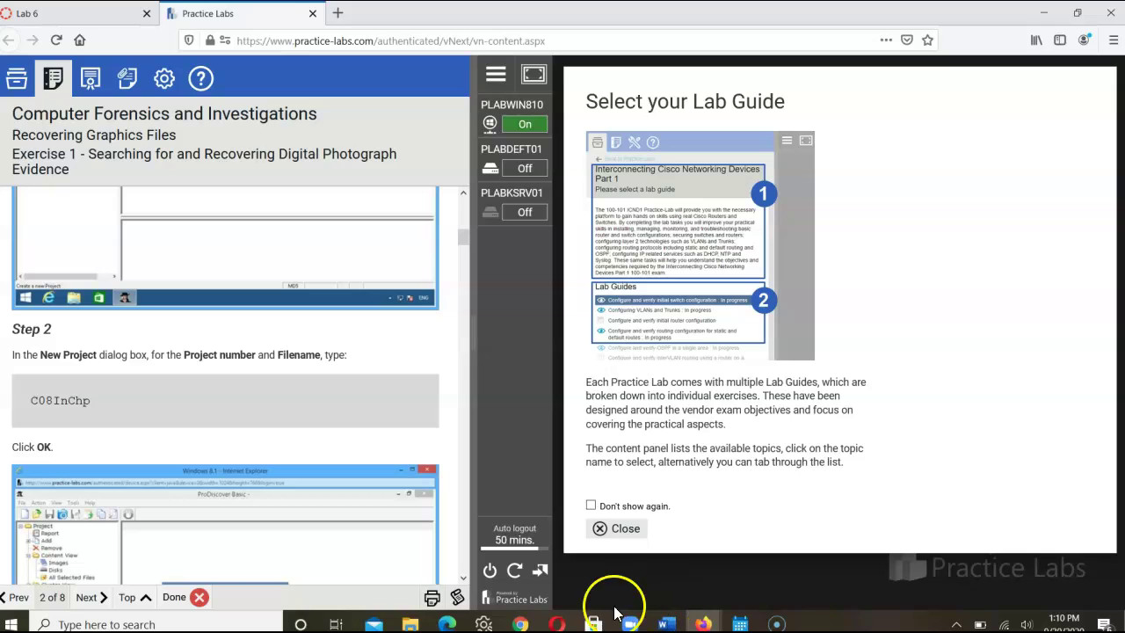
- Switch to PLABWIN810 and fill in the New Project form with C08Inchp, creating the ProDiscover project
mouse_move(703, 622)
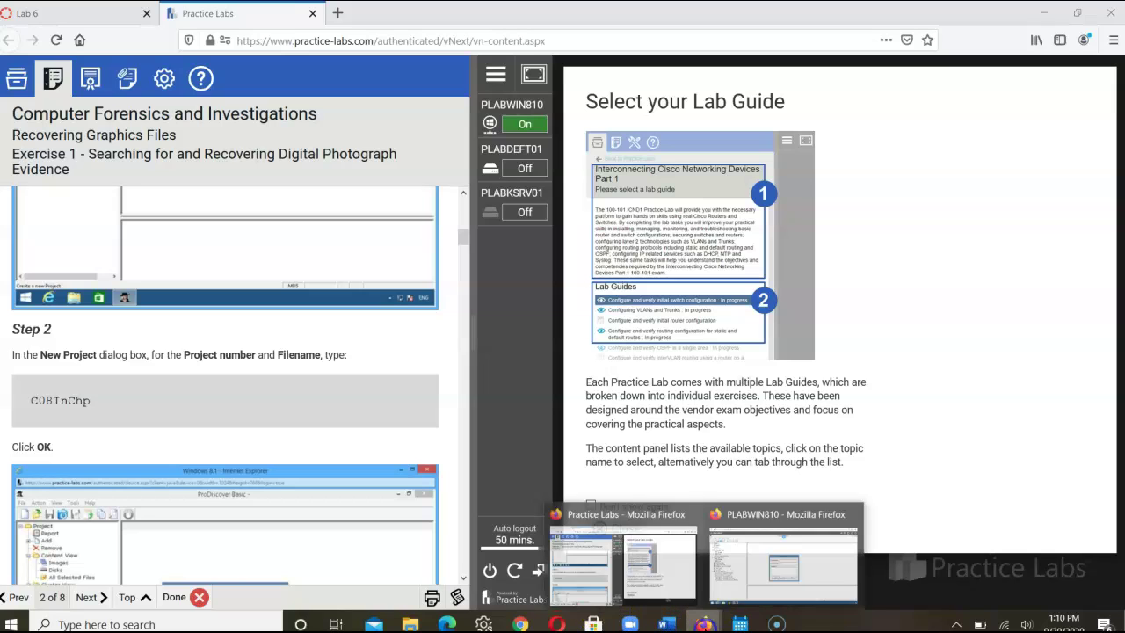
click(777, 572)
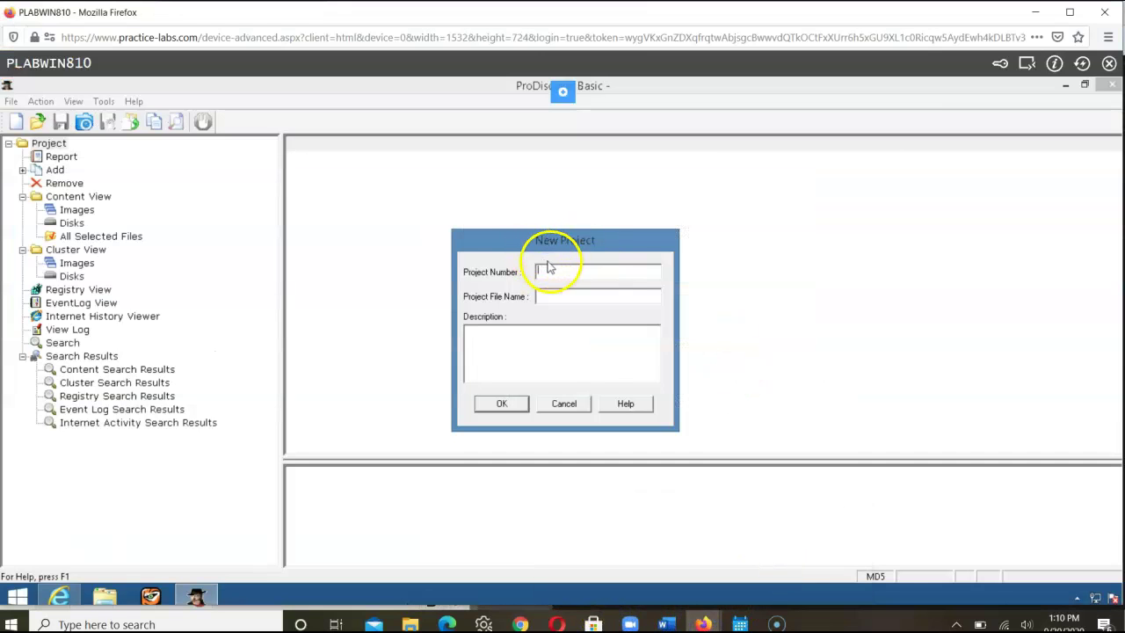
click(567, 295)
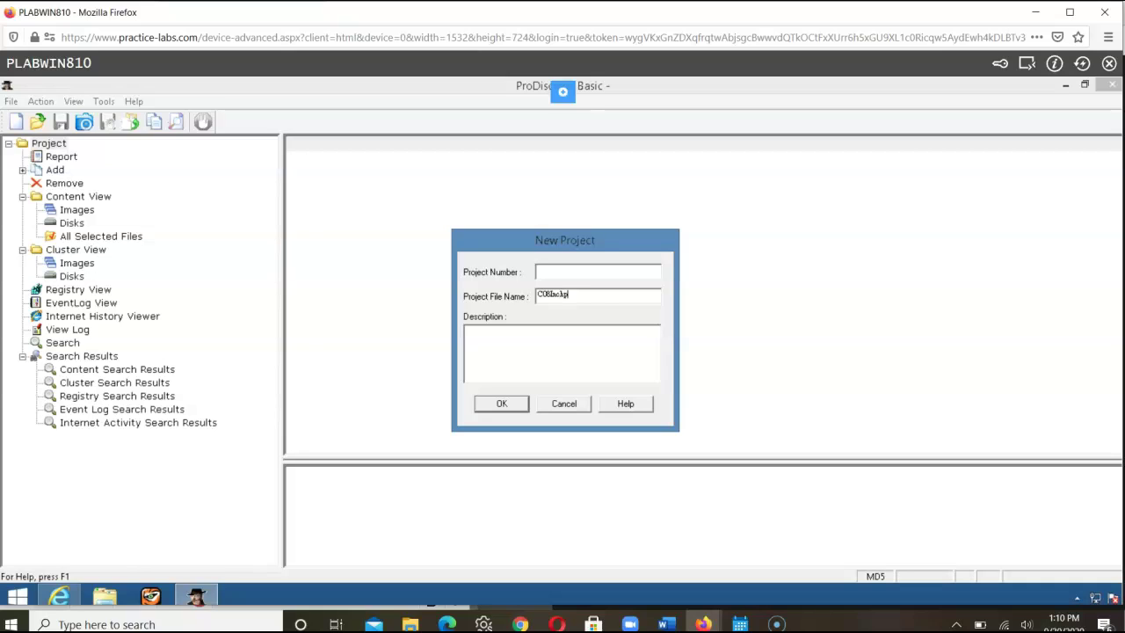
click(583, 271)
click(501, 404)
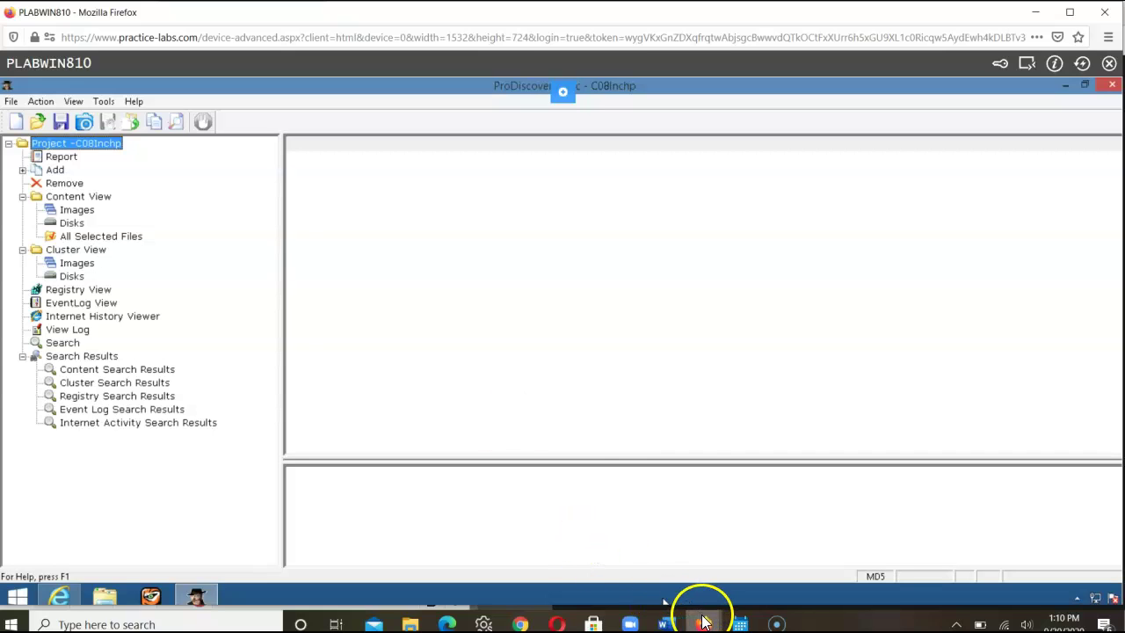
- Return to the Practice Labs guide and read Steps 3 and 4 on adding an image file to the project
mouse_move(703, 622)
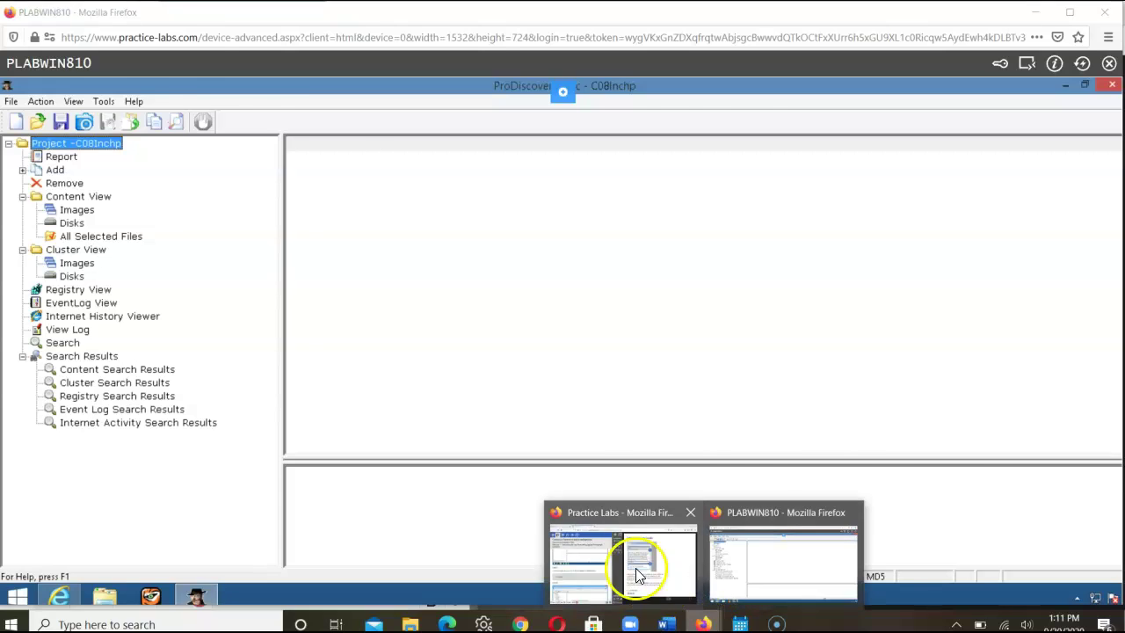
click(635, 568)
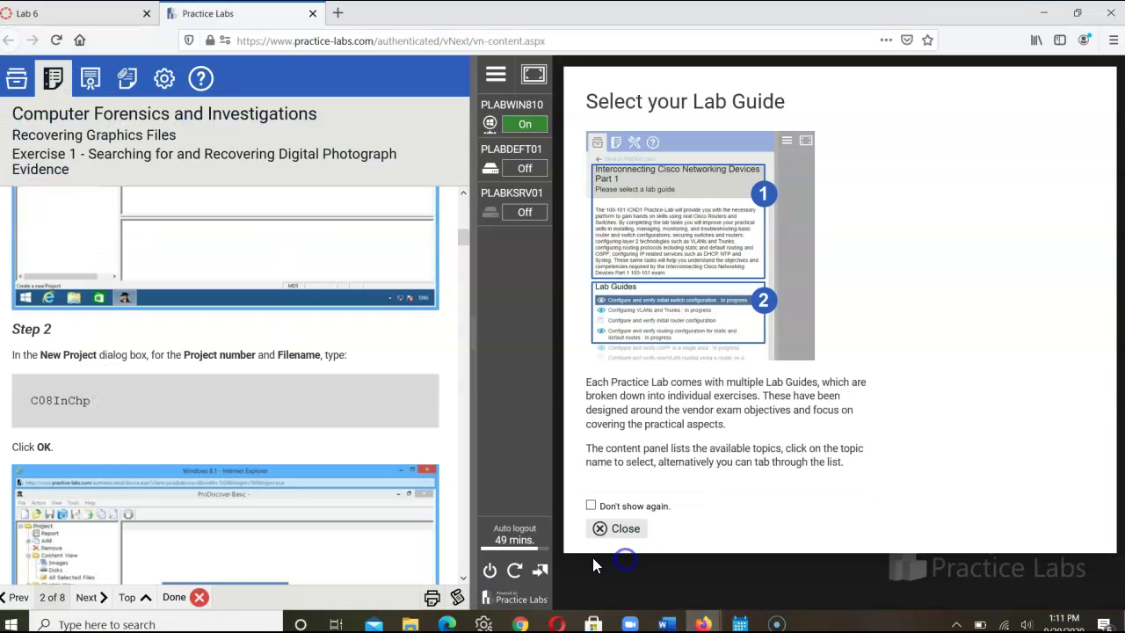
click(463, 580)
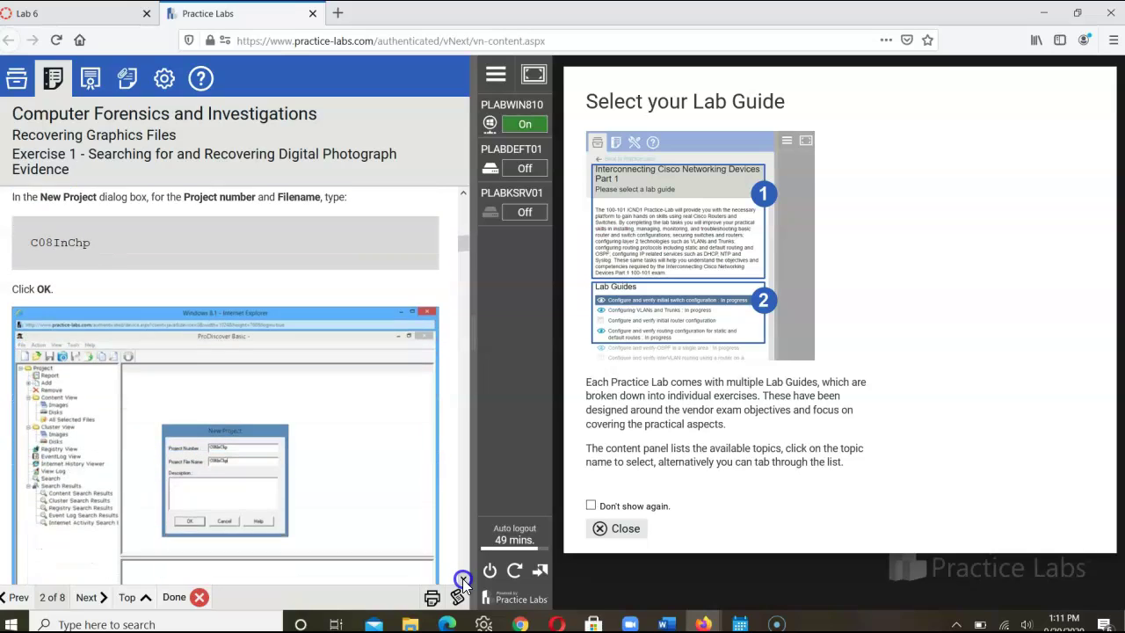
click(463, 580)
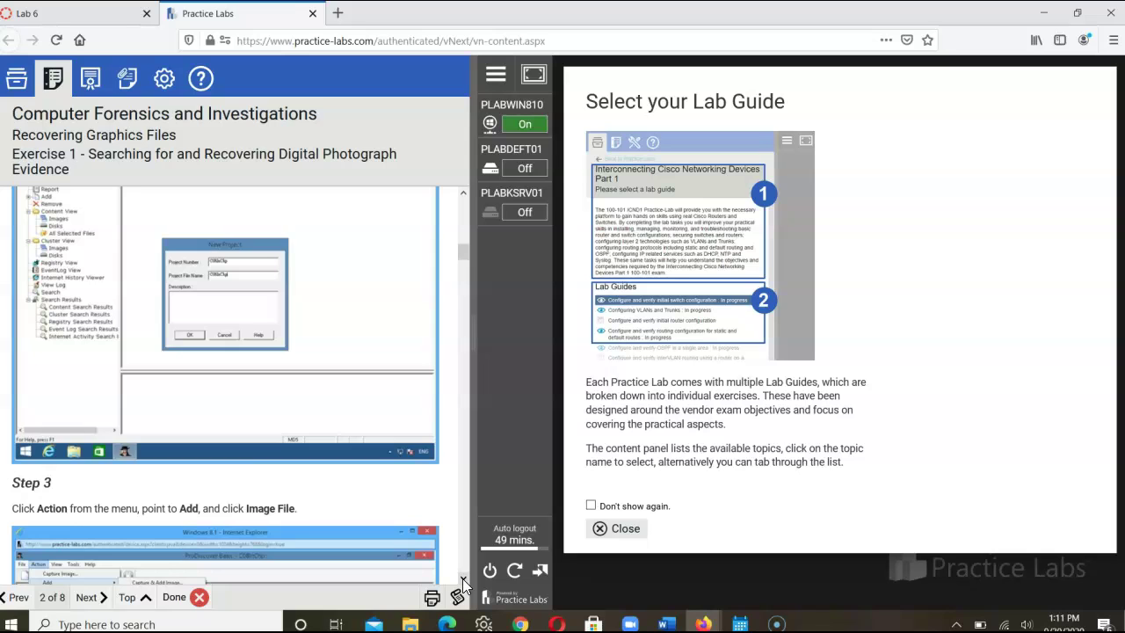
click(463, 580)
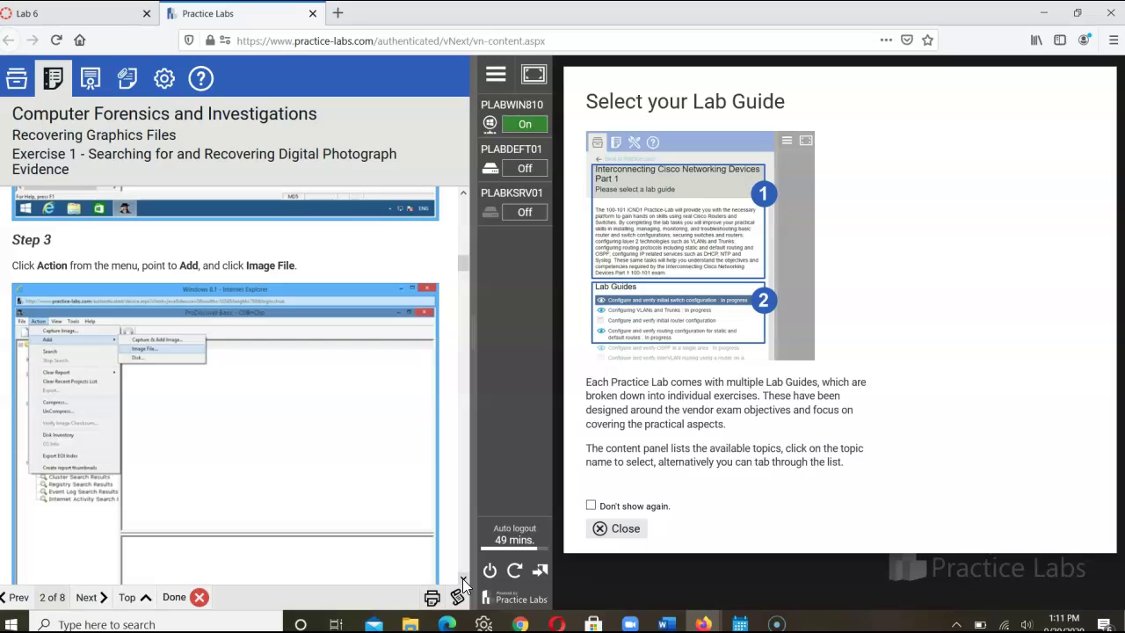
click(463, 580)
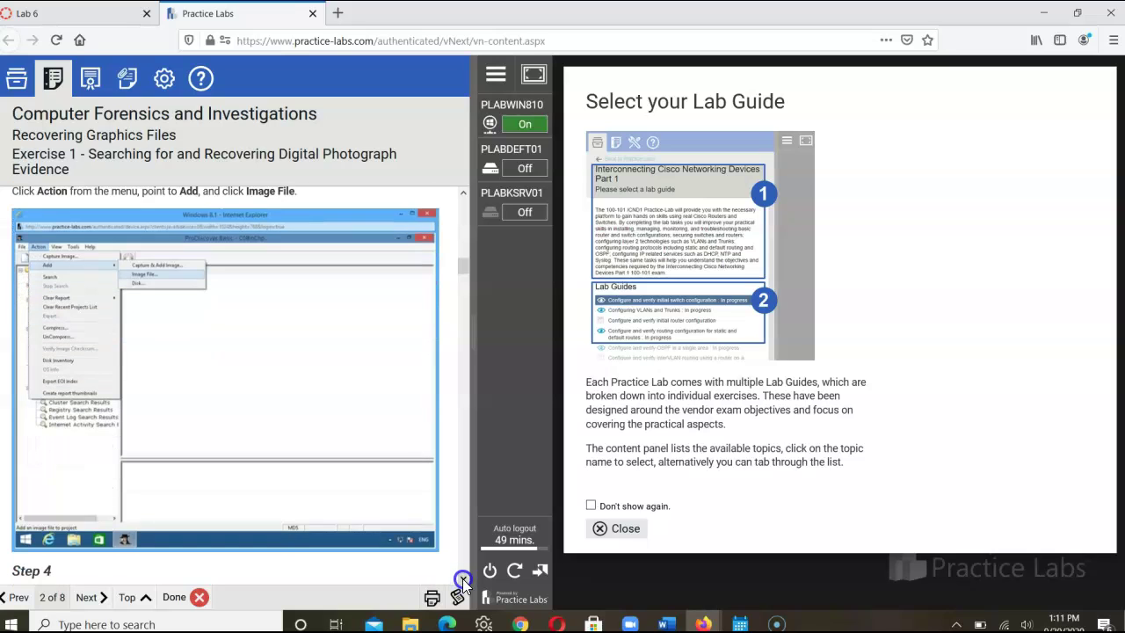
click(464, 582)
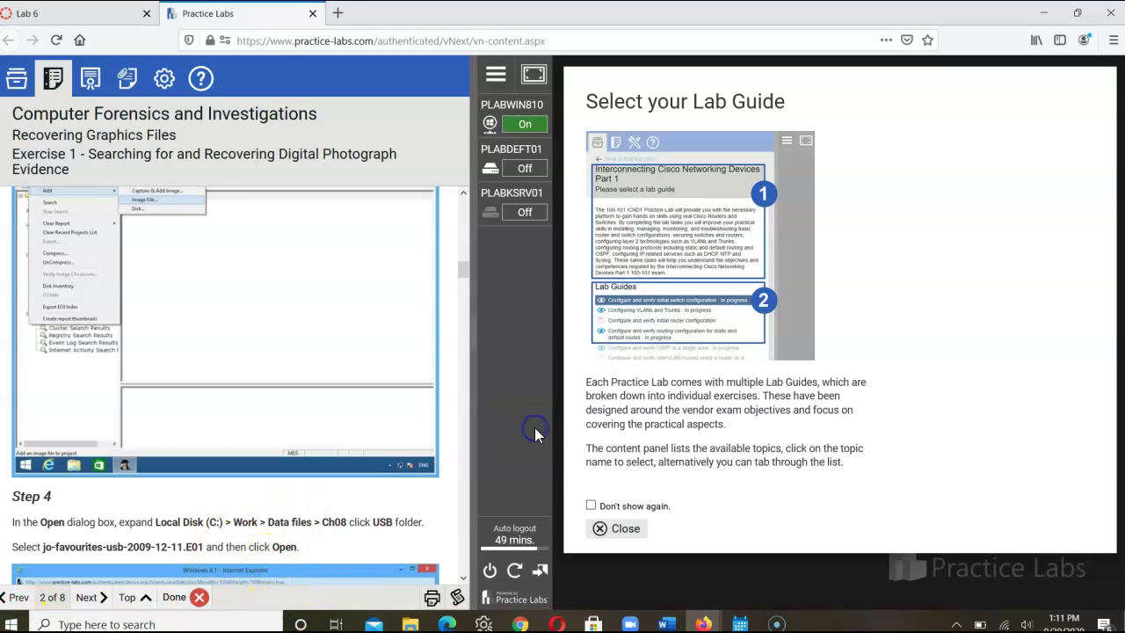
mouse_move(780, 619)
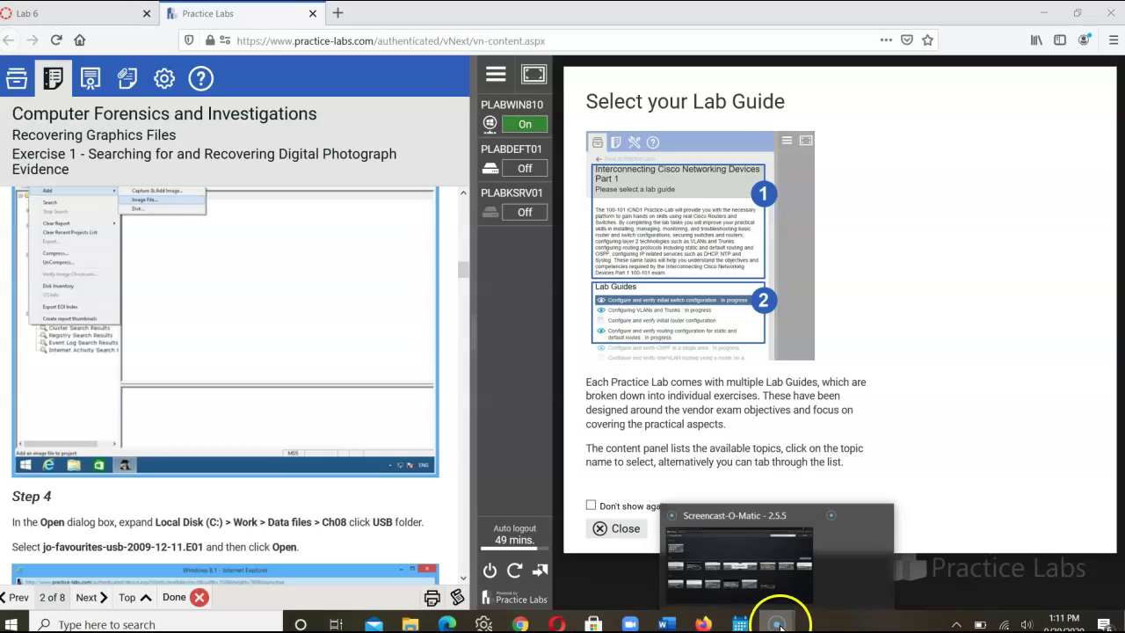
click(797, 598)
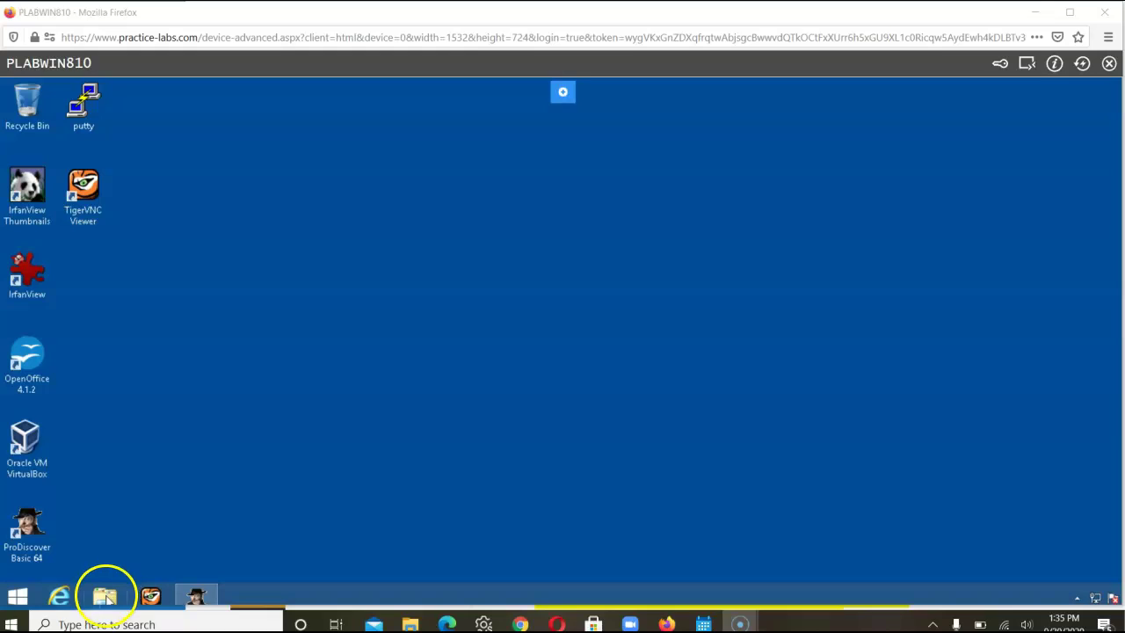
- Open File Explorer on PLABWIN810 and check the USB.zip download in the Downloads folder
click(107, 597)
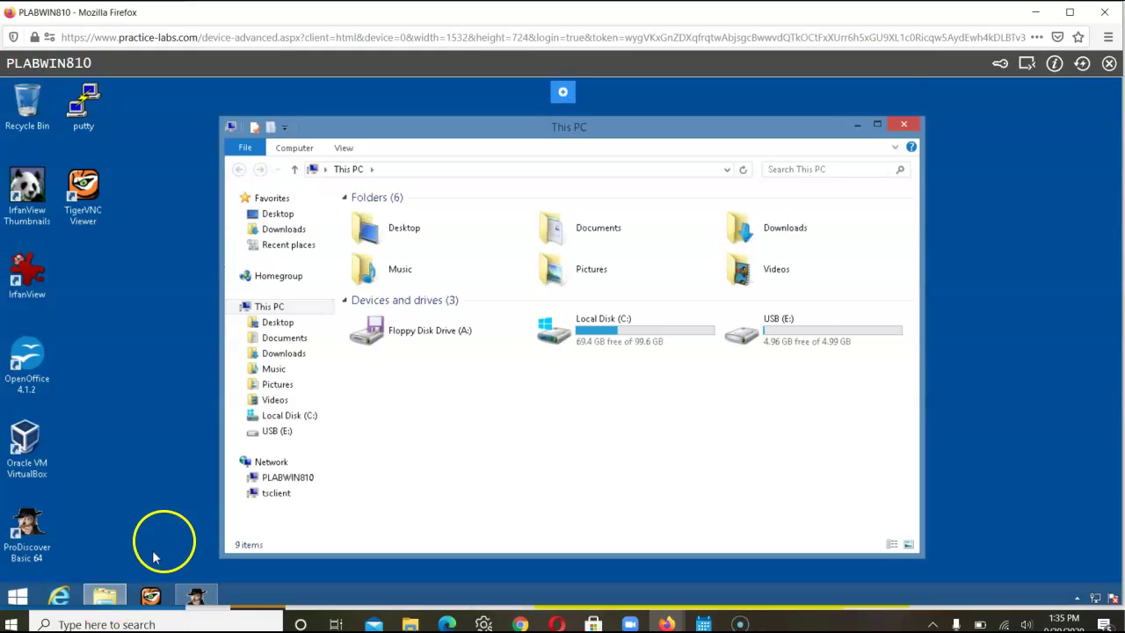
click(255, 464)
click(295, 354)
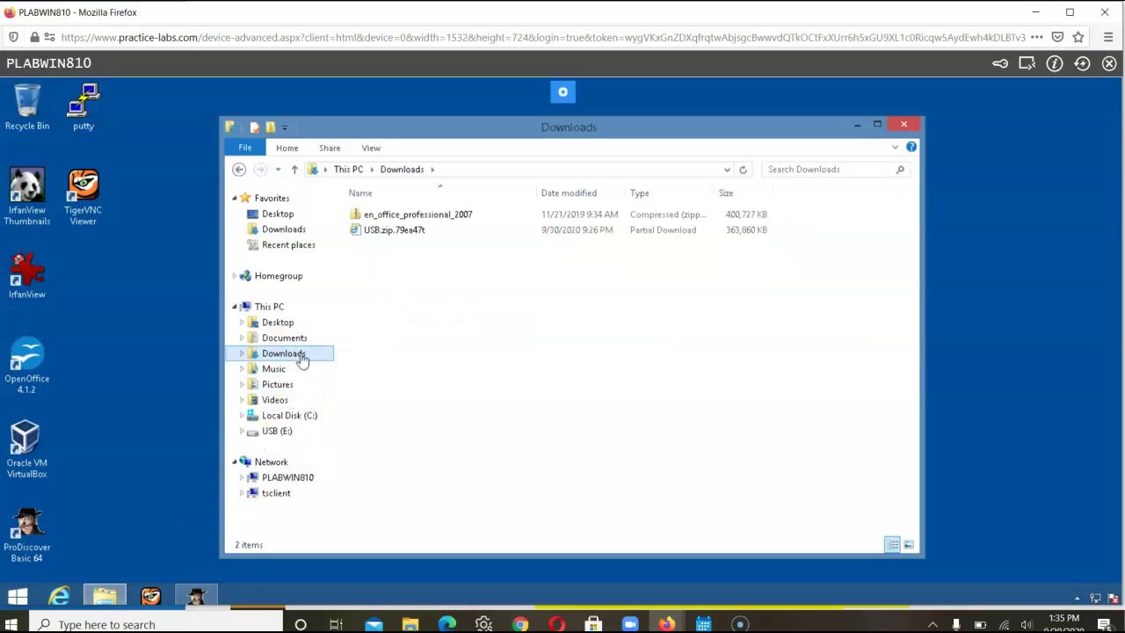
click(404, 236)
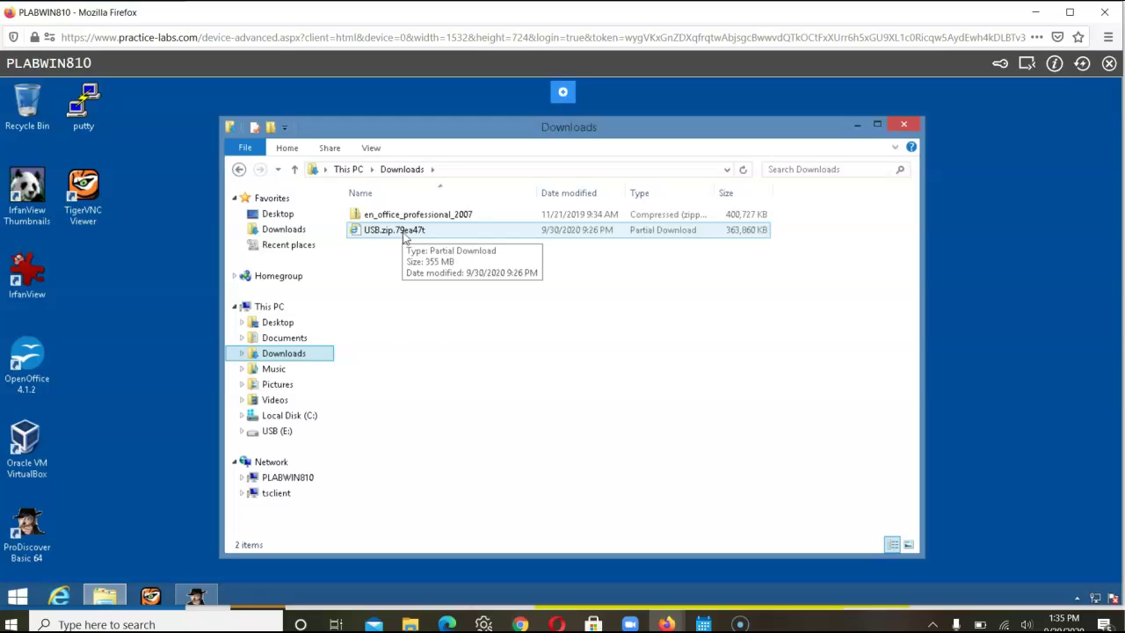
click(405, 341)
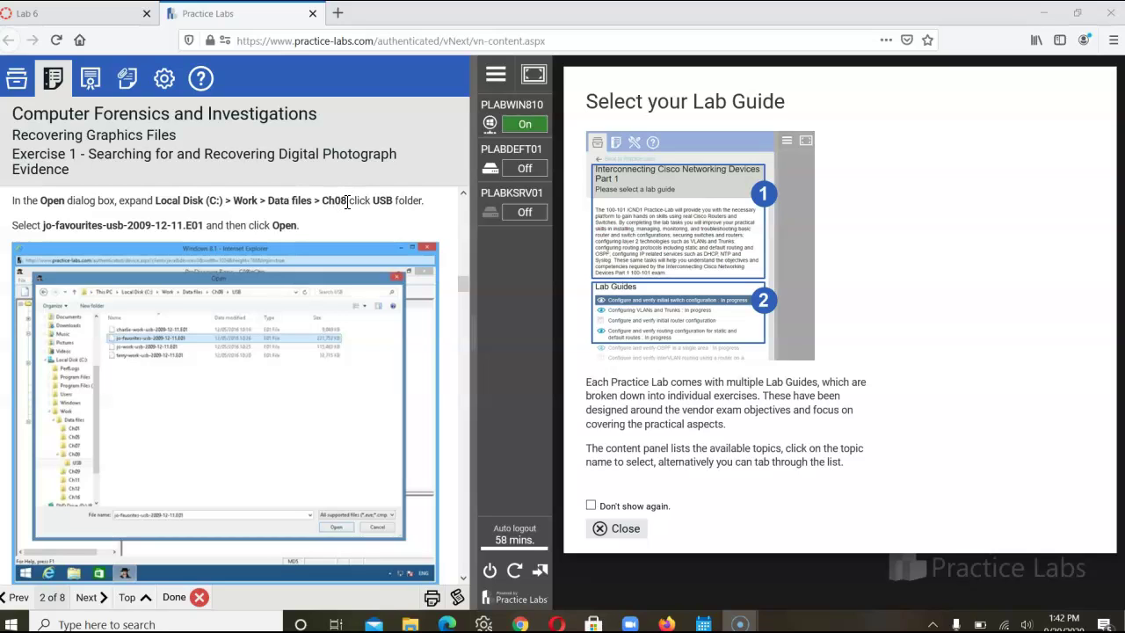
- In the lab guide, highlight Step 4's Ch08 folder path and the jo-favourites-usb-2009-12-11.E01 file name, and read on to Step 6
drag(347, 203, 156, 200)
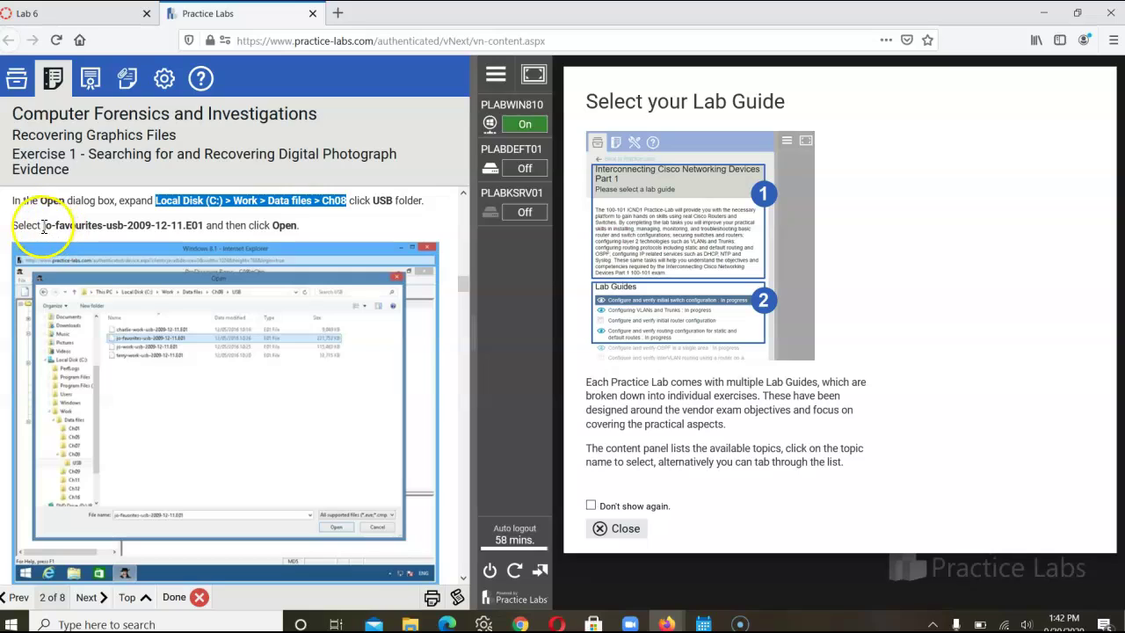
drag(43, 225, 209, 224)
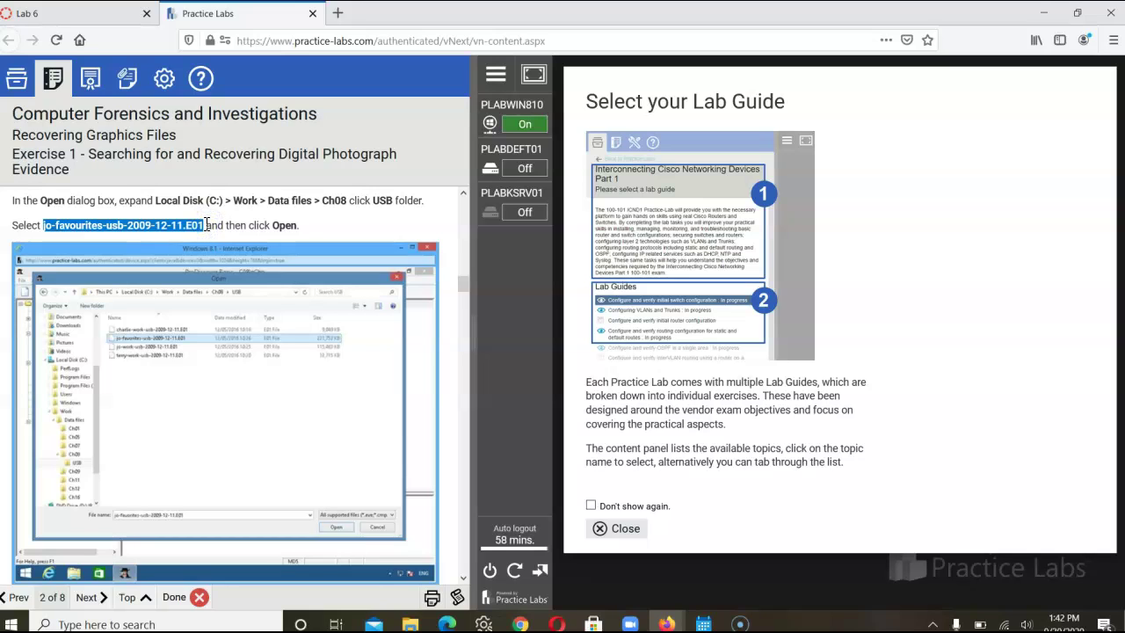
click(463, 578)
drag(463, 577, 465, 579)
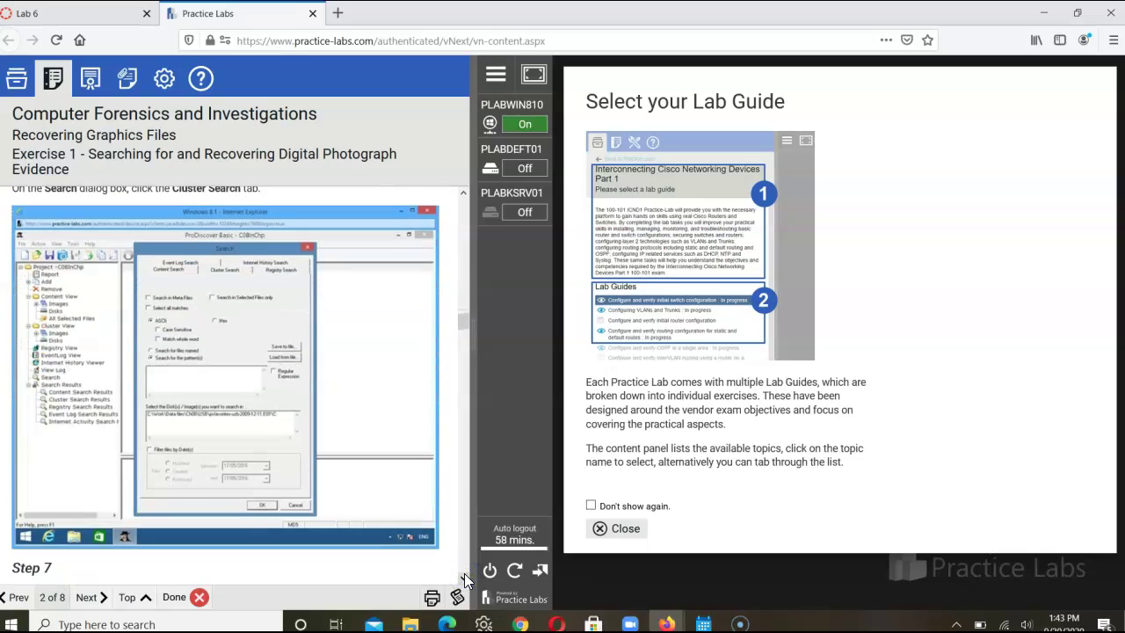
click(465, 195)
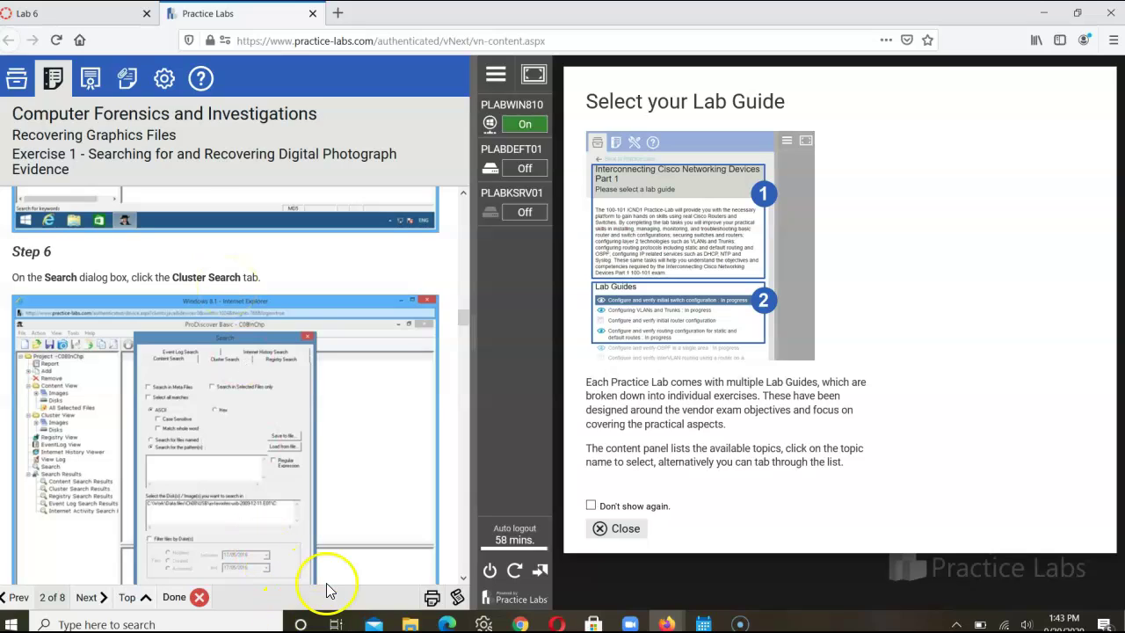
- Read Steps 7 and 8 of the lab guide, covering the Cluster Search options, search pattern, target image and search wait
scroll(462, 583, down, 10)
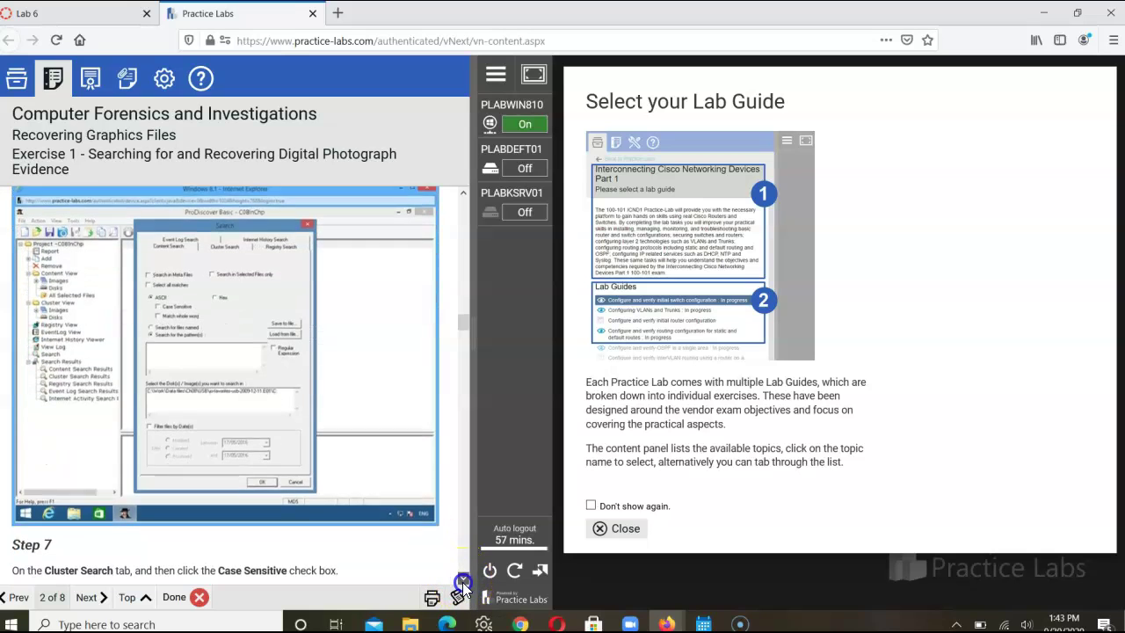
scroll(463, 582, down, 1)
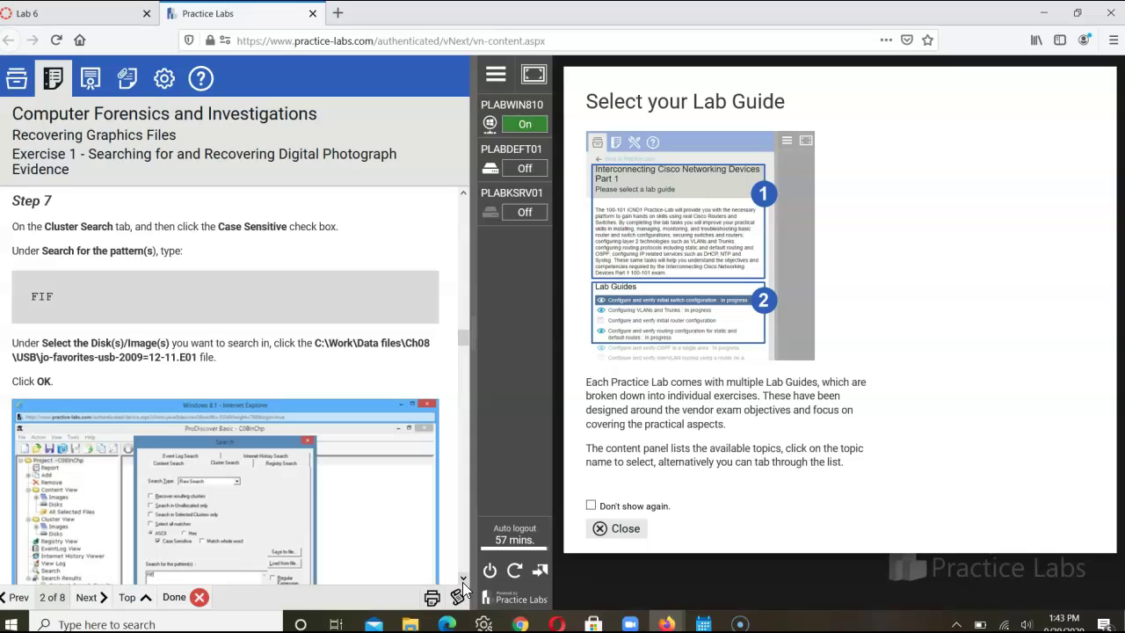
scroll(464, 583, down, 3)
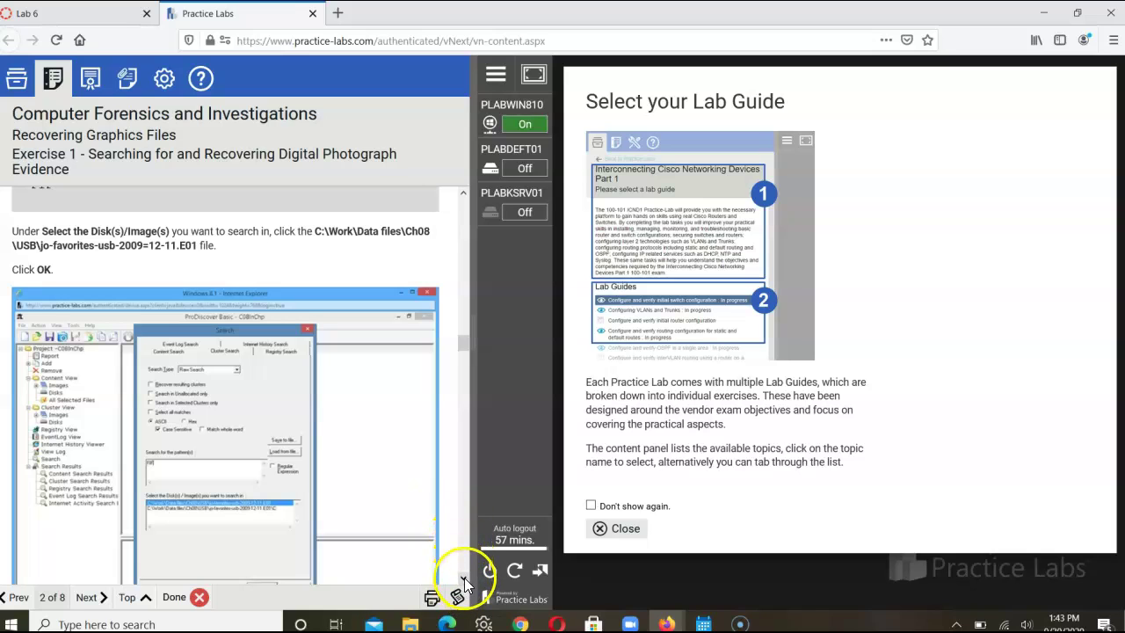
scroll(463, 583, down, 8)
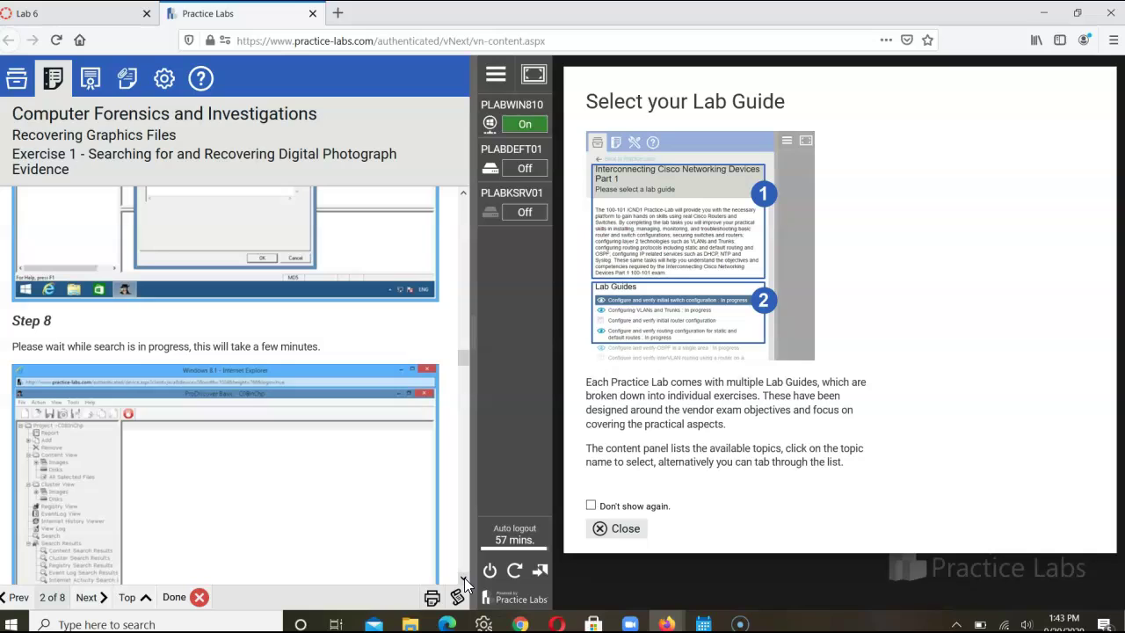
scroll(464, 584, down, 3)
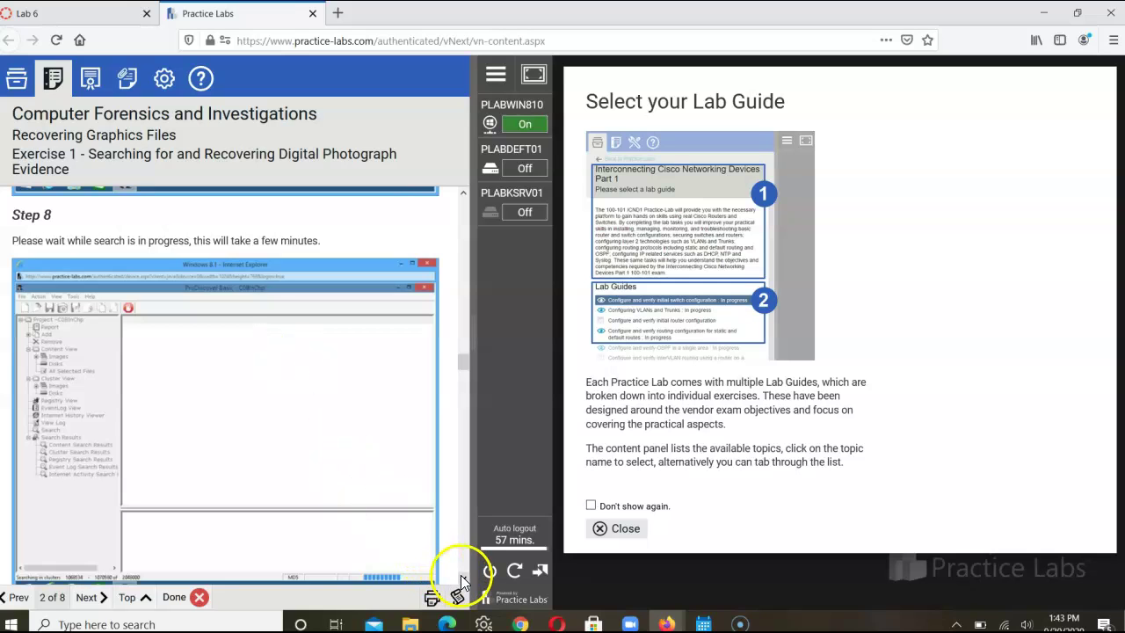
- Read Steps 9 and 10 of the lab guide on inspecting the first search hit and opening the image in Cluster View
scroll(463, 582, down, 10)
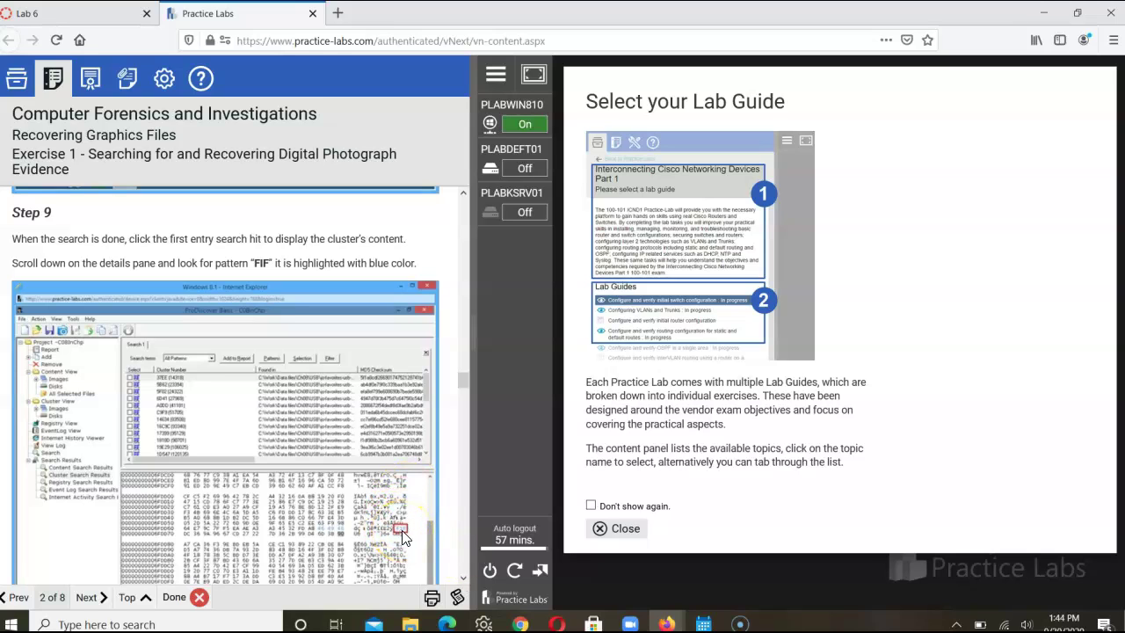
click(464, 579)
scroll(465, 585, down, 3)
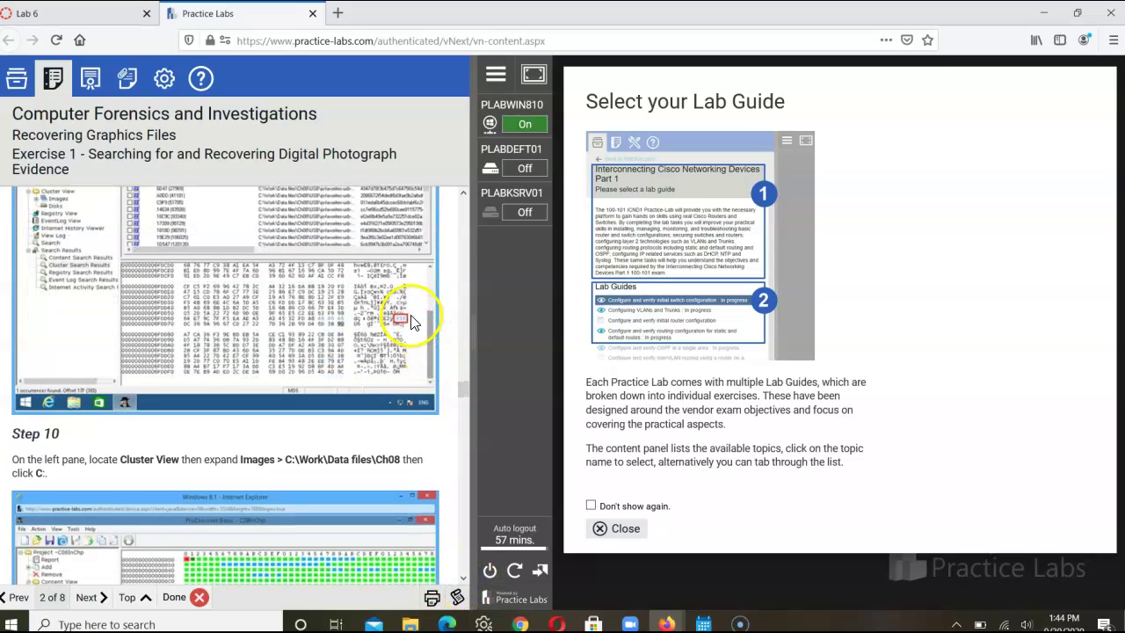
click(460, 580)
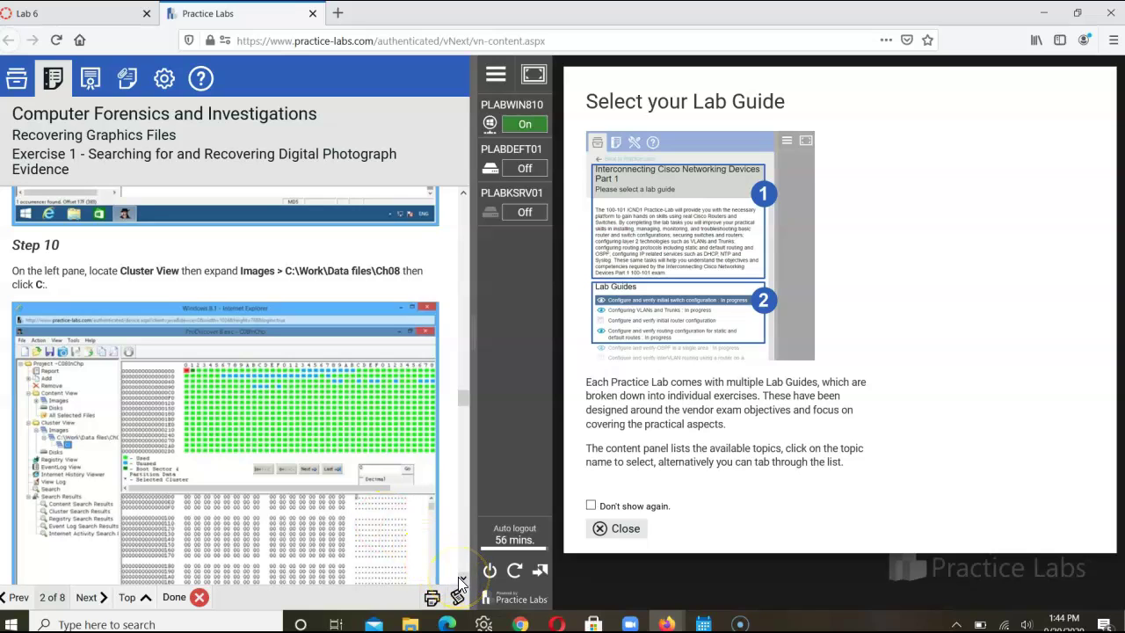
- Read Steps 11 and 12 of the lab guide on going to cluster AC4 and finding the file that uses it
scroll(459, 585, down, 5)
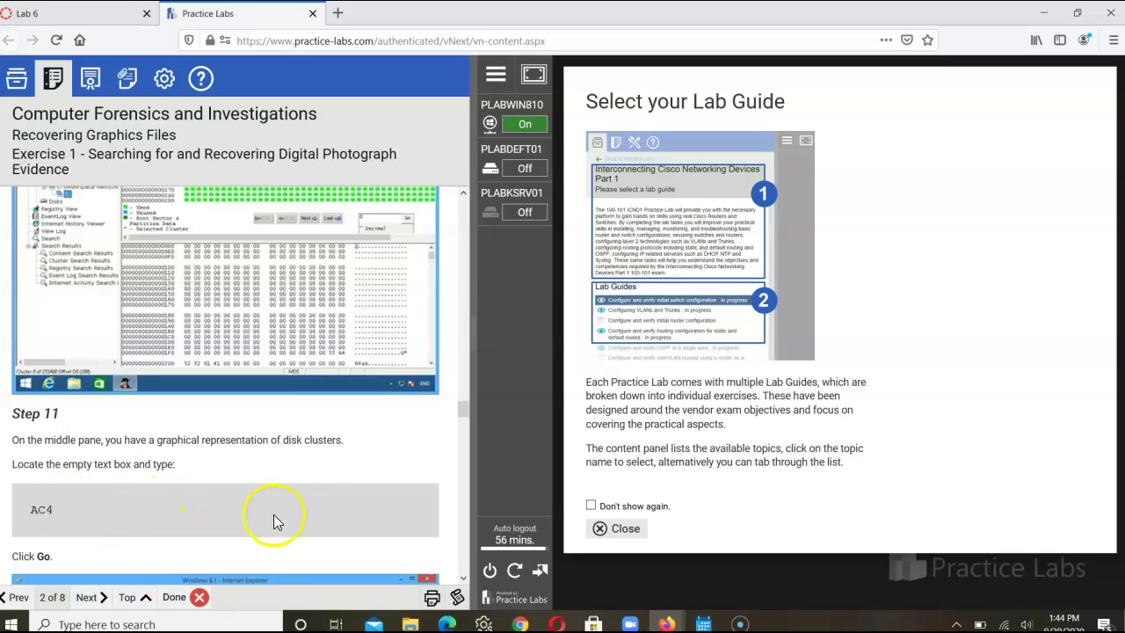
scroll(462, 580, down, 5)
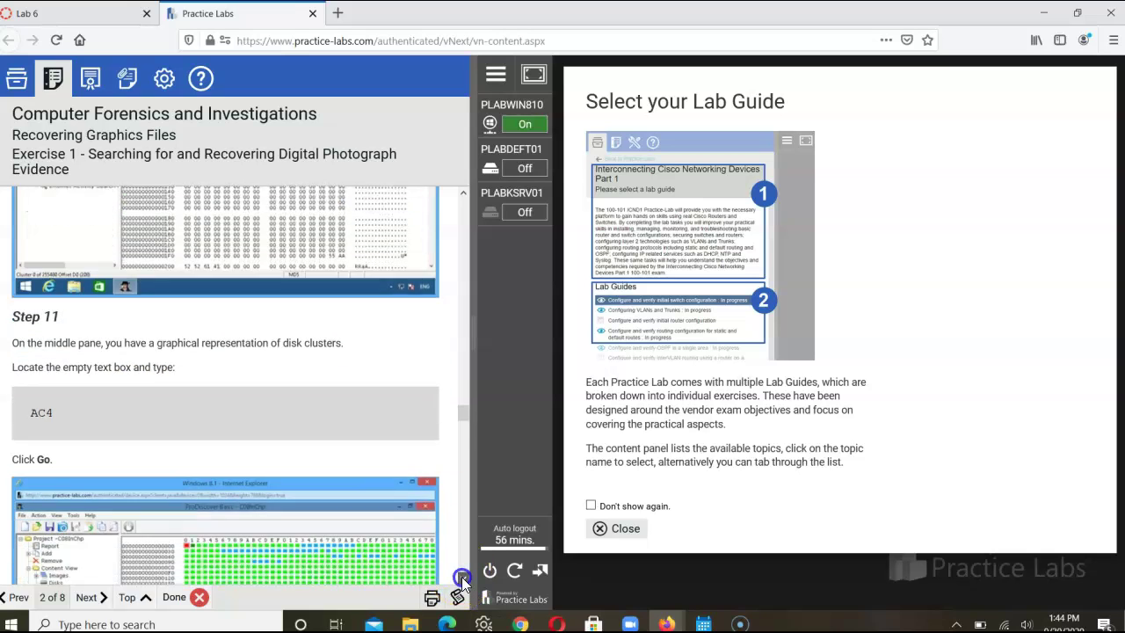
scroll(461, 580, down, 1)
scroll(461, 580, down, 1)
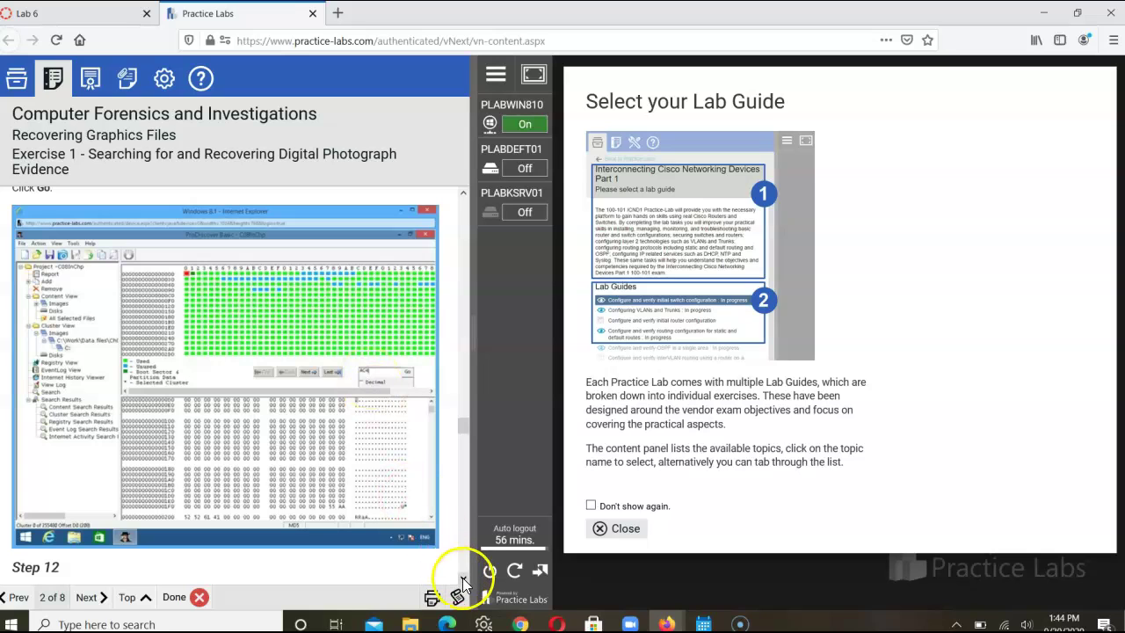
scroll(463, 583, down, 2)
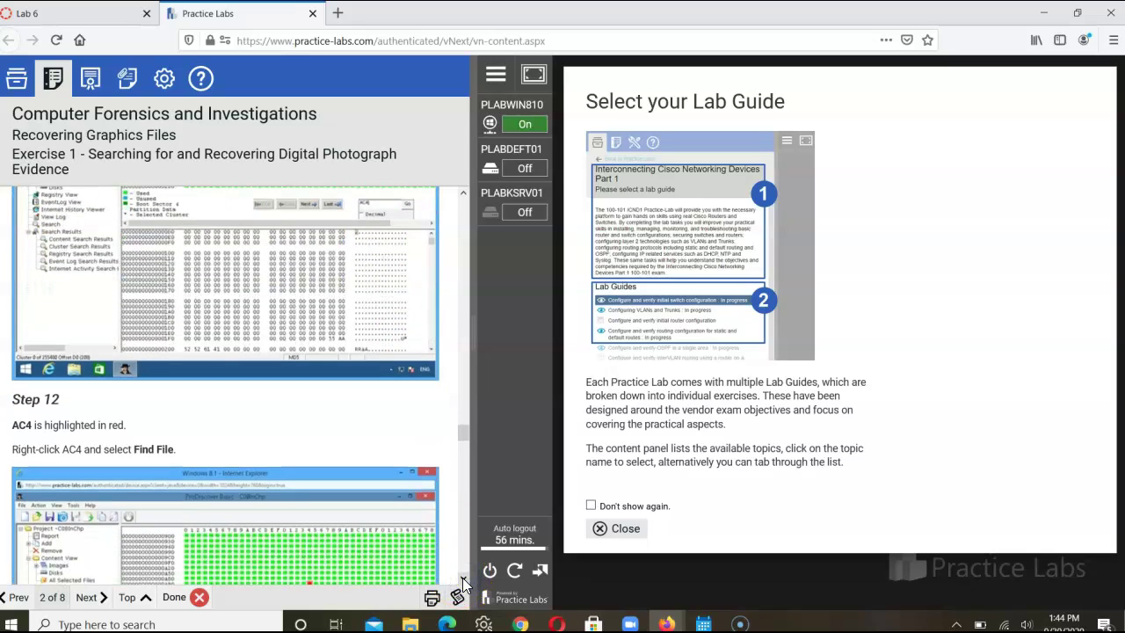
scroll(464, 583, down, 3)
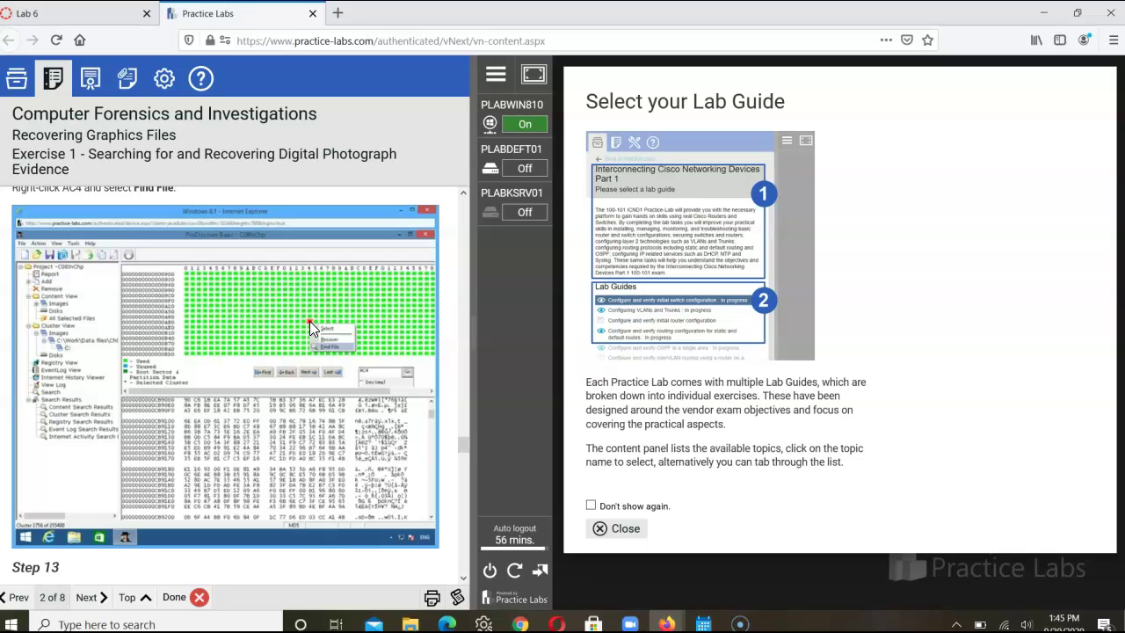
- Read Steps 13 and 14 of the lab guide on the List of Clusters dialog, showing the file and the HighQuality folder
click(464, 579)
scroll(466, 579, down, 2)
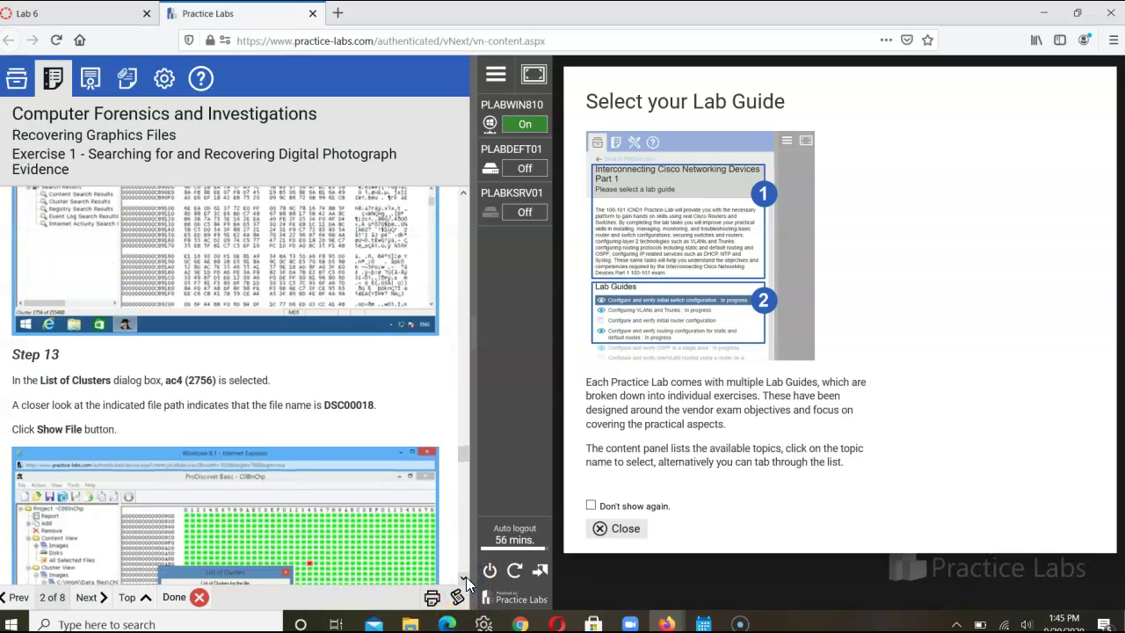
click(464, 578)
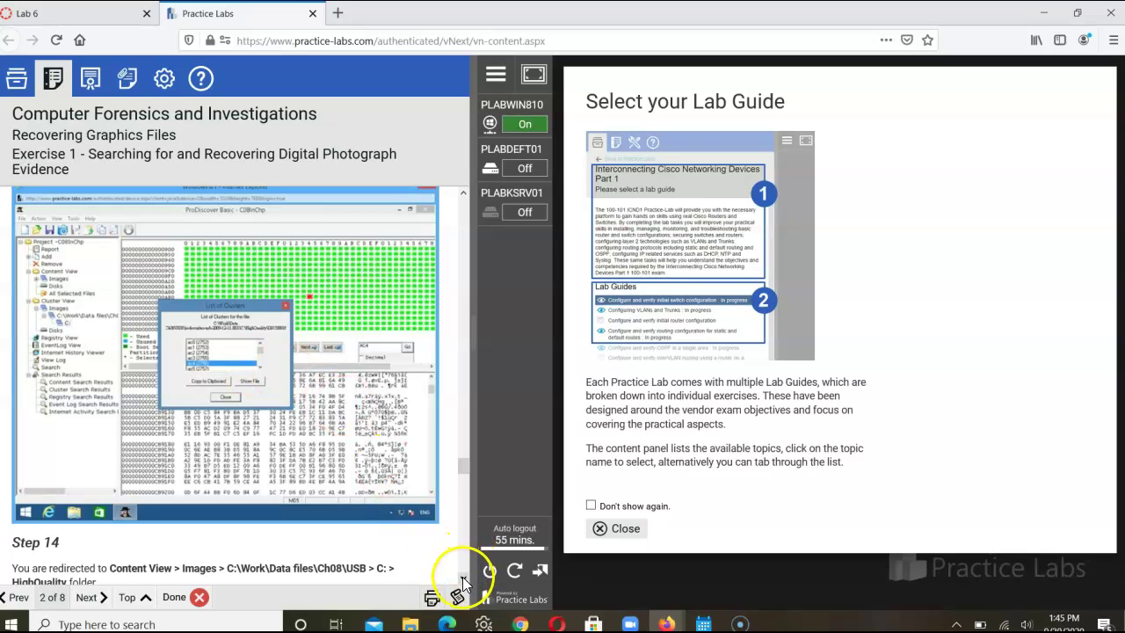
scroll(462, 576, down, 5)
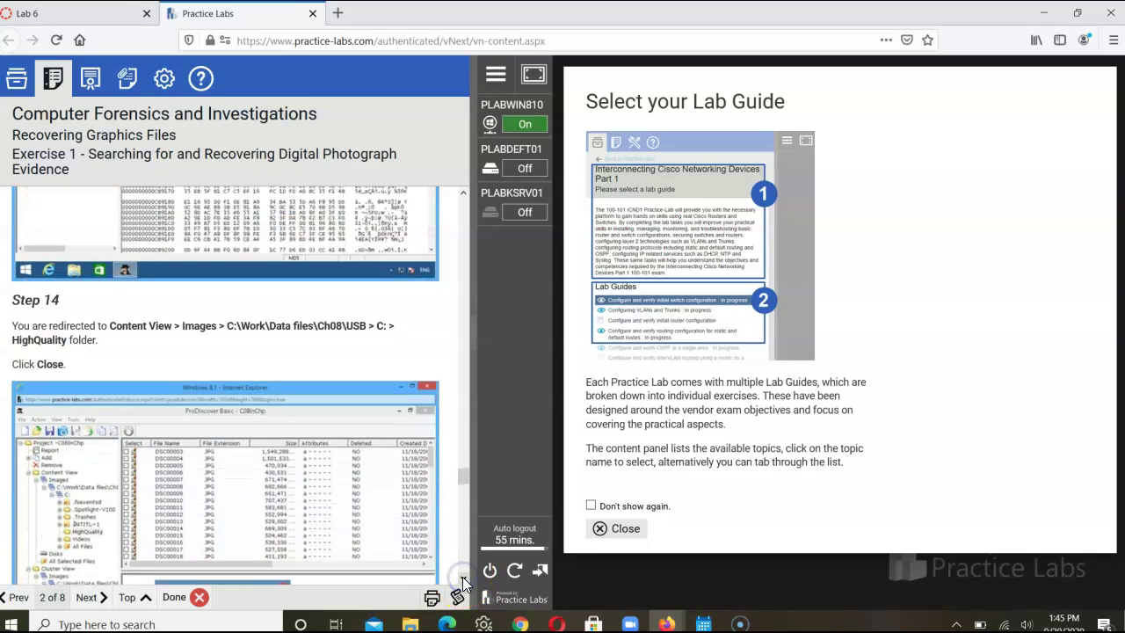
scroll(463, 576, down, 2)
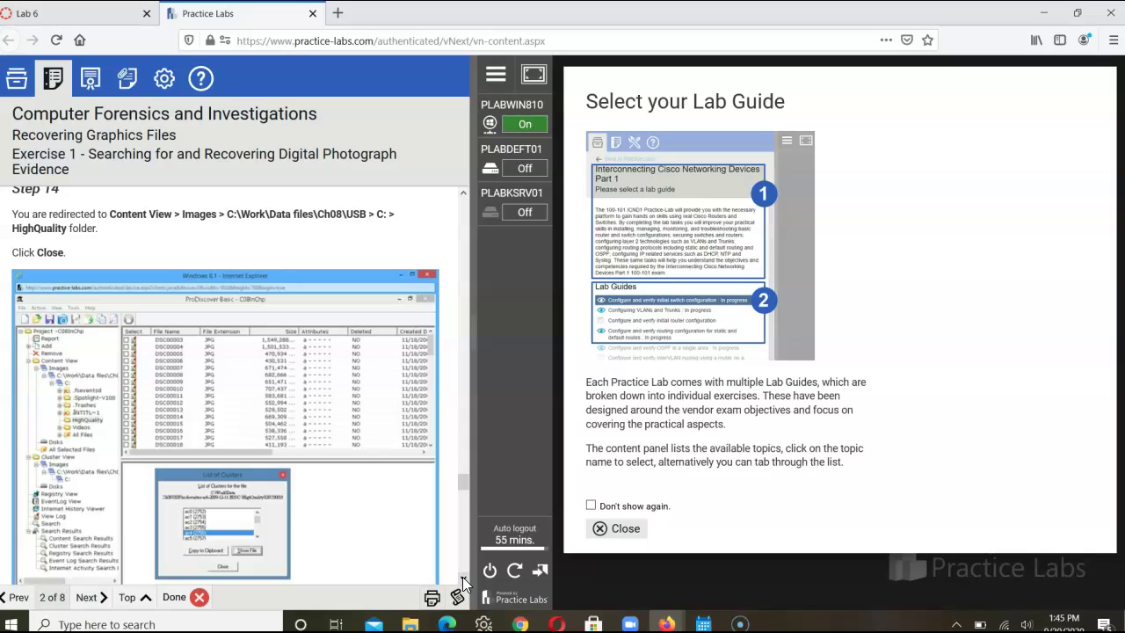
scroll(463, 577, down, 4)
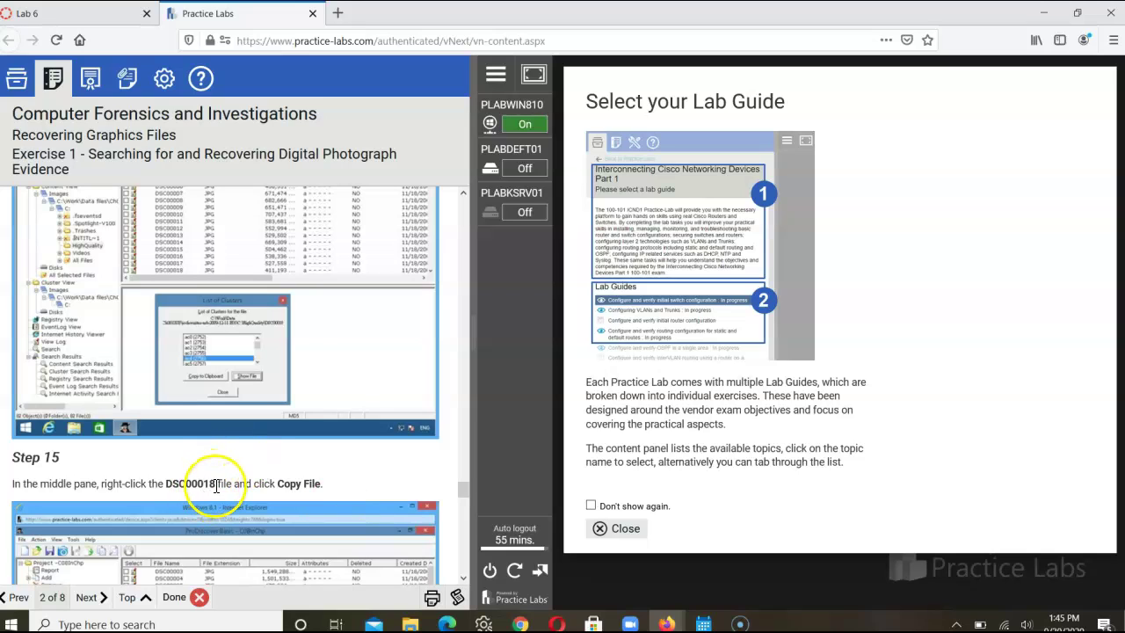
- Highlight the DSC00018 file name in Step 15 and read Step 16 on saving the copied file as Recover1
drag(216, 485, 164, 484)
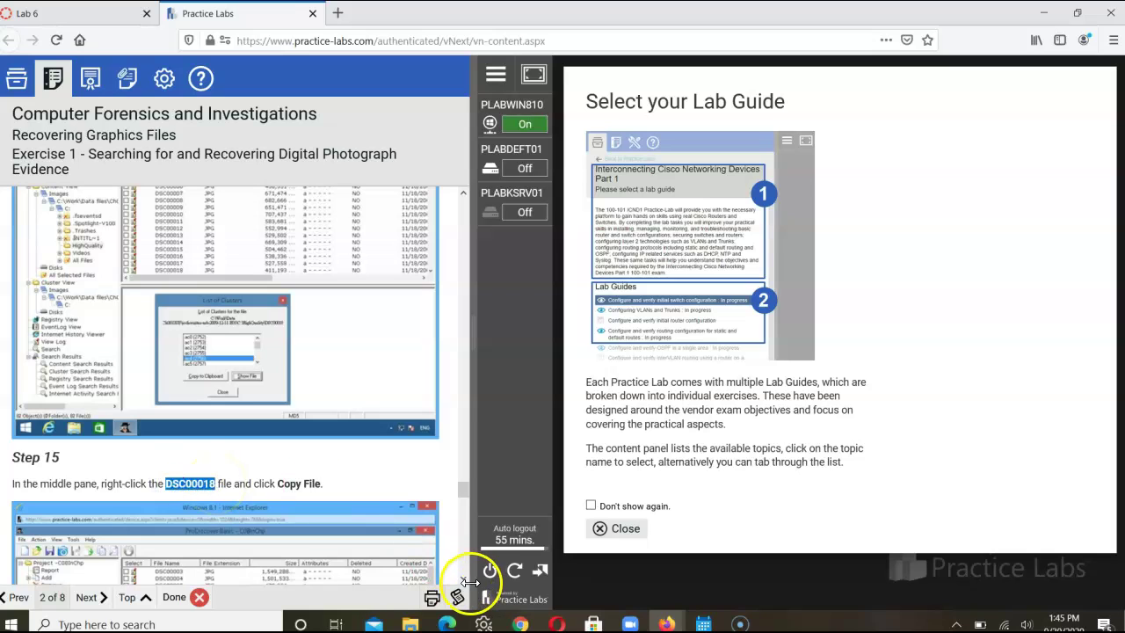
scroll(466, 579, down, 5)
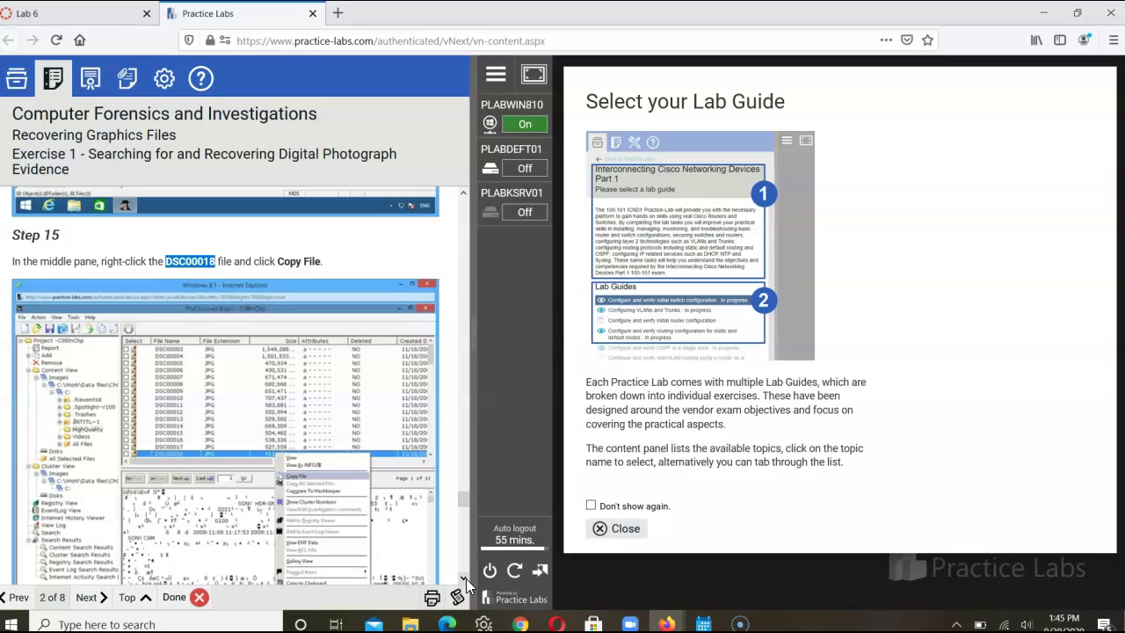
scroll(466, 578, down, 7)
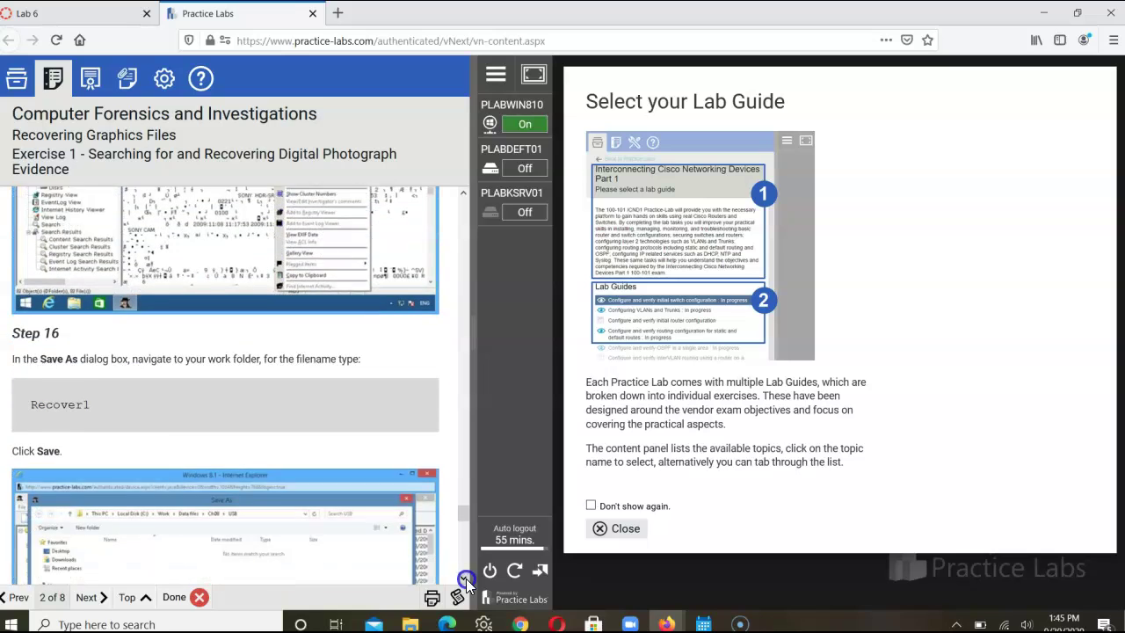
scroll(466, 578, down, 6)
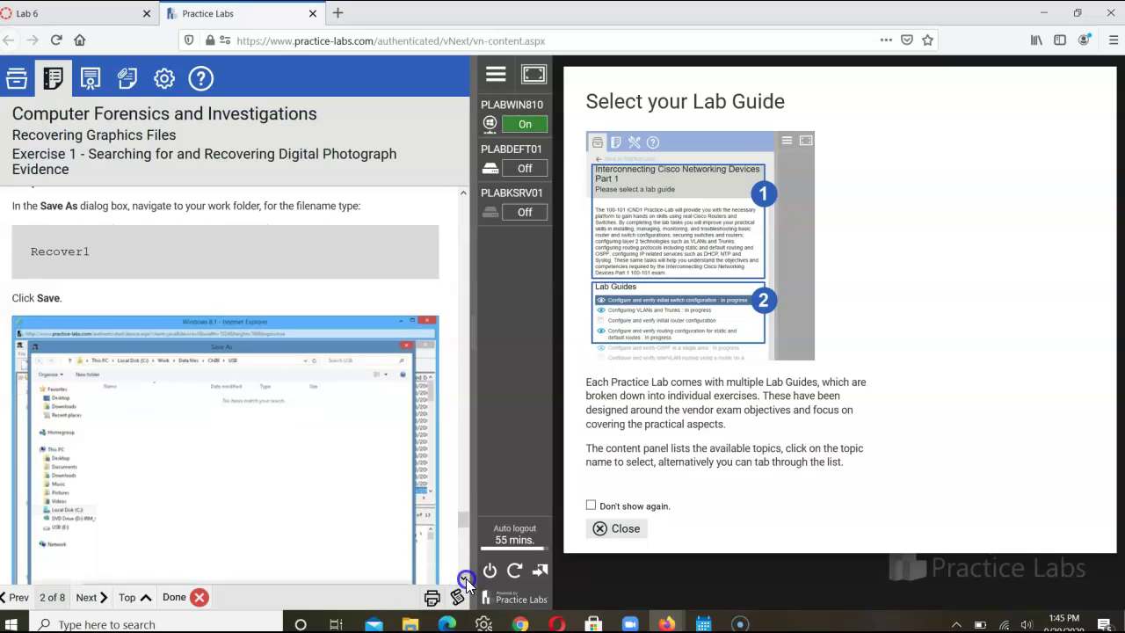
scroll(466, 578, down, 1)
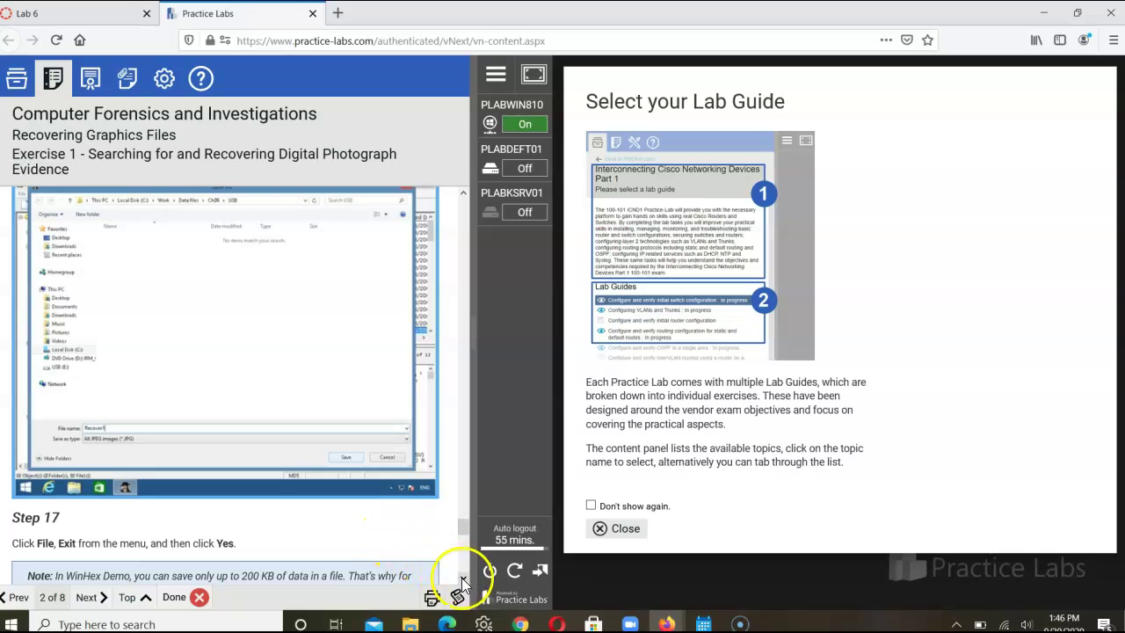
- Read Steps 17 and 18 of the lab guide on exiting ProDiscover and saving the project in the work folder
click(464, 580)
click(464, 580)
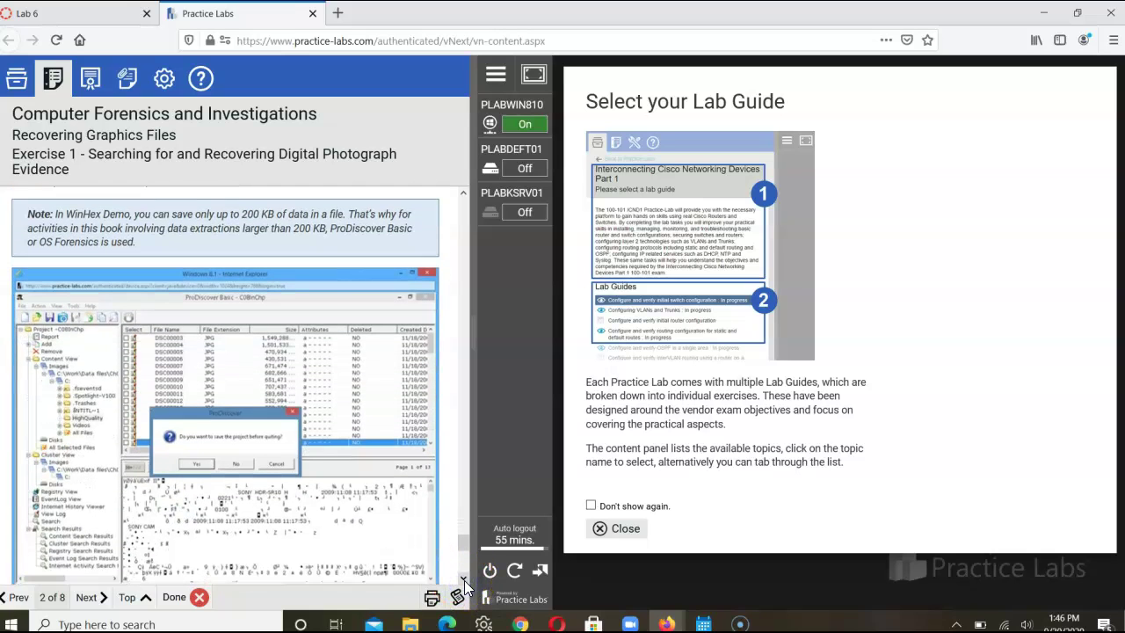
click(465, 580)
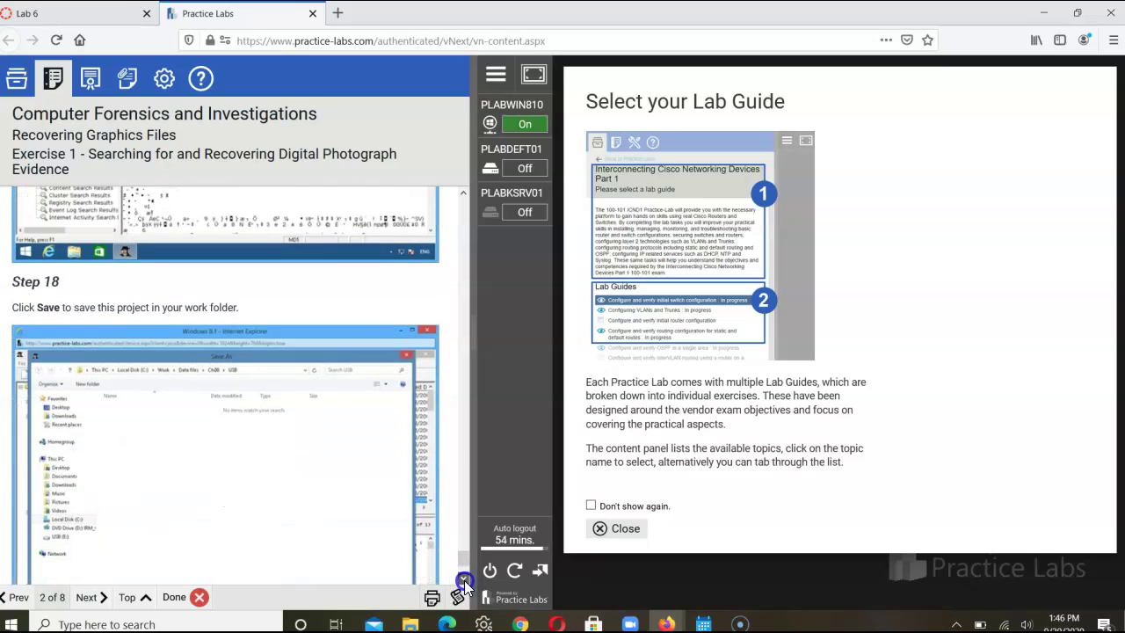
click(464, 580)
click(58, 568)
- Go to Hands-On Project 8-1, read its six steps and highlight the C08Prj01 report file name in Step 5
click(86, 597)
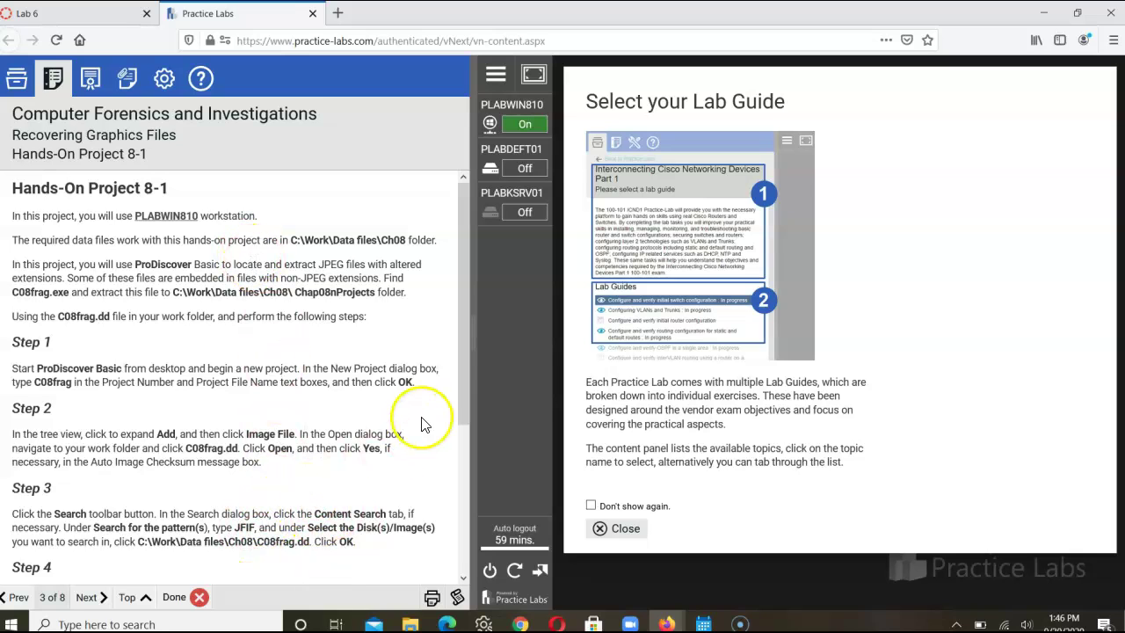
drag(464, 395, 458, 481)
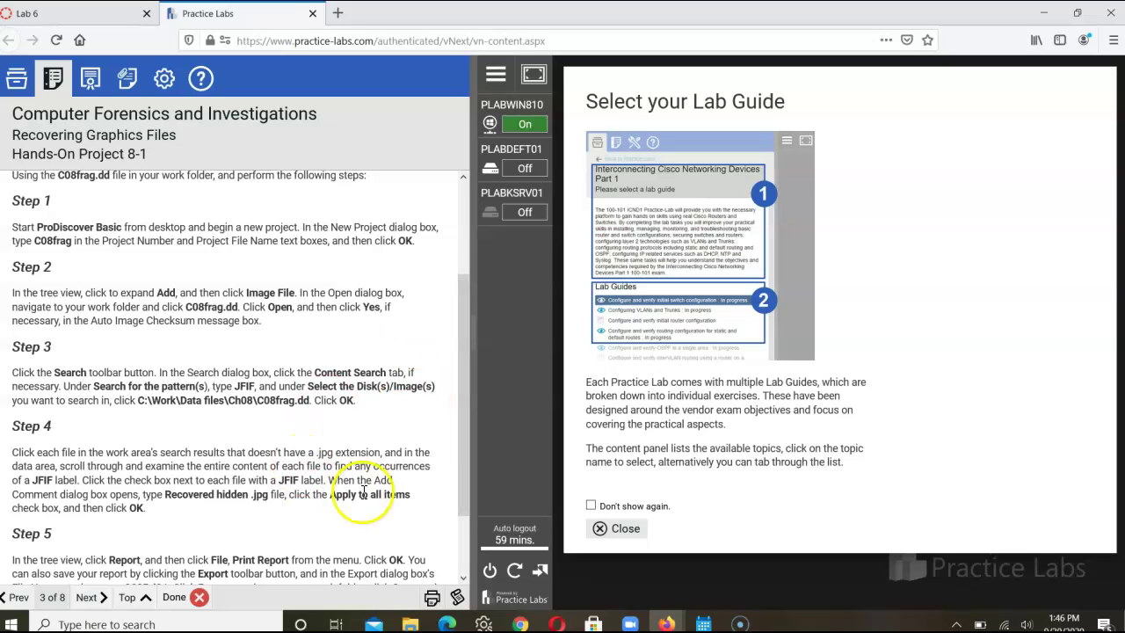
drag(467, 476, 470, 559)
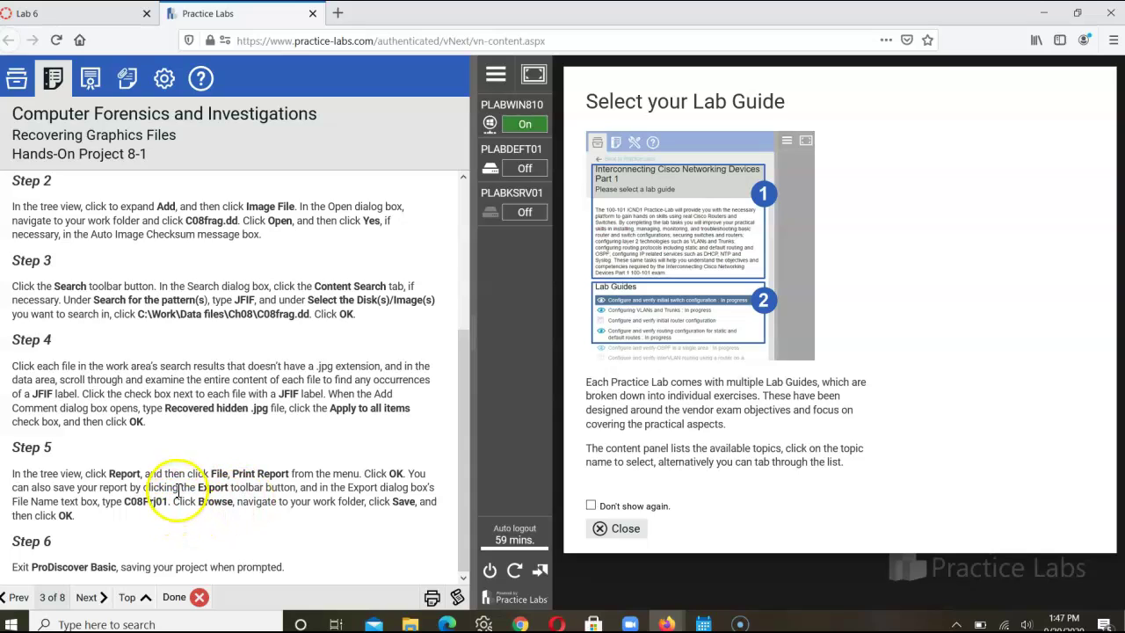
drag(173, 500, 116, 502)
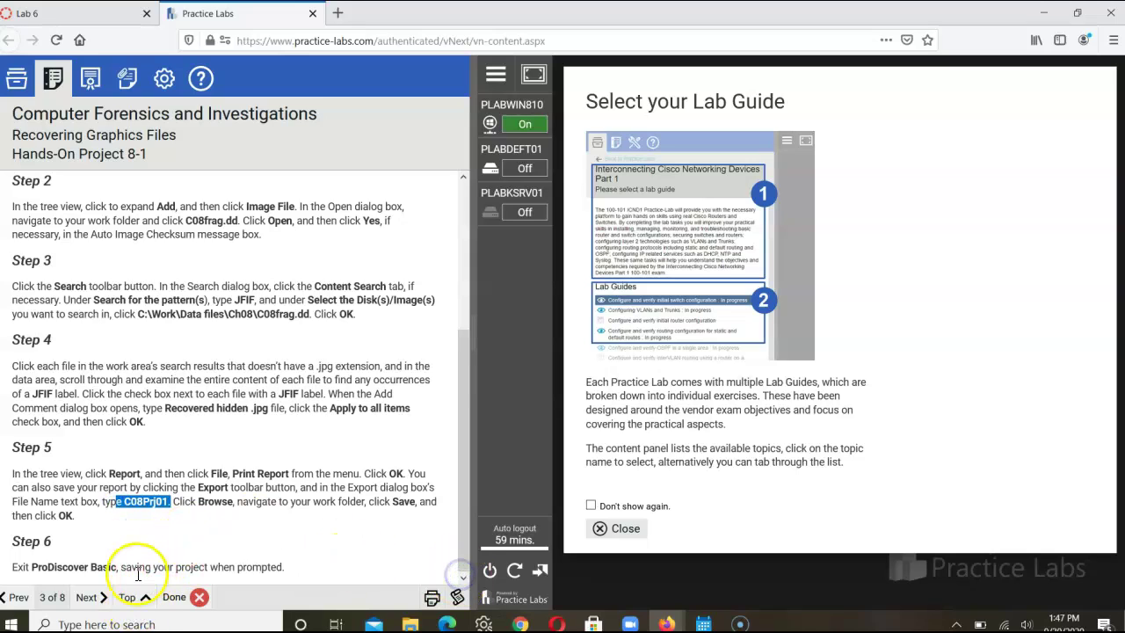
- Review Hands-On Project 8-2 on searching C08carve.dd for zzzz and Project 8-3 on converting graphics files in IrfanView
click(102, 599)
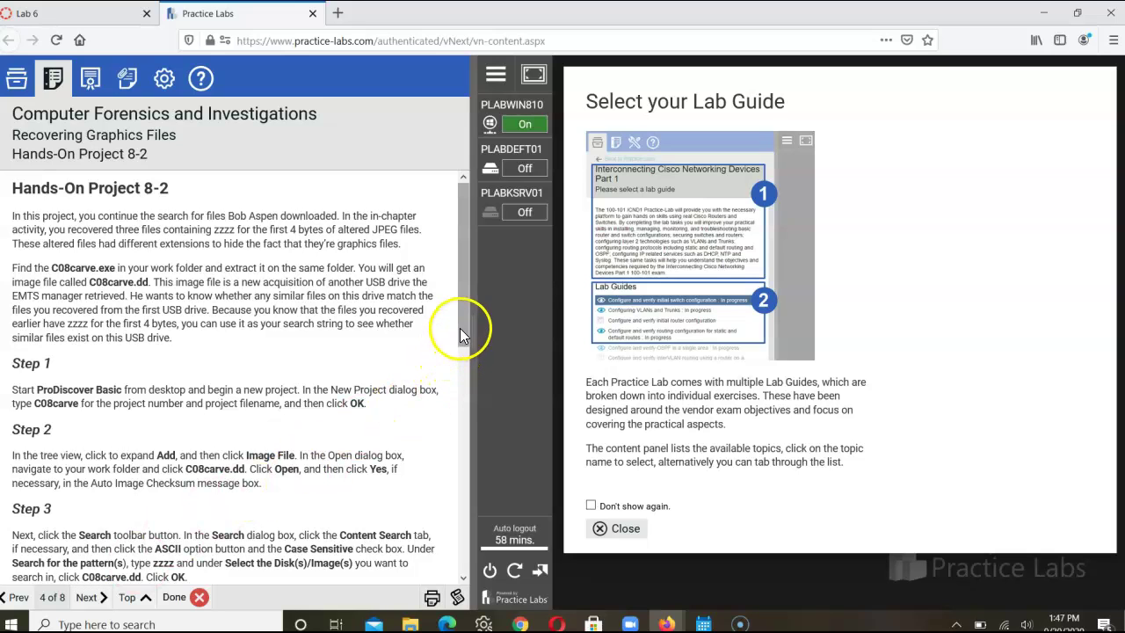
drag(461, 327, 473, 593)
click(95, 598)
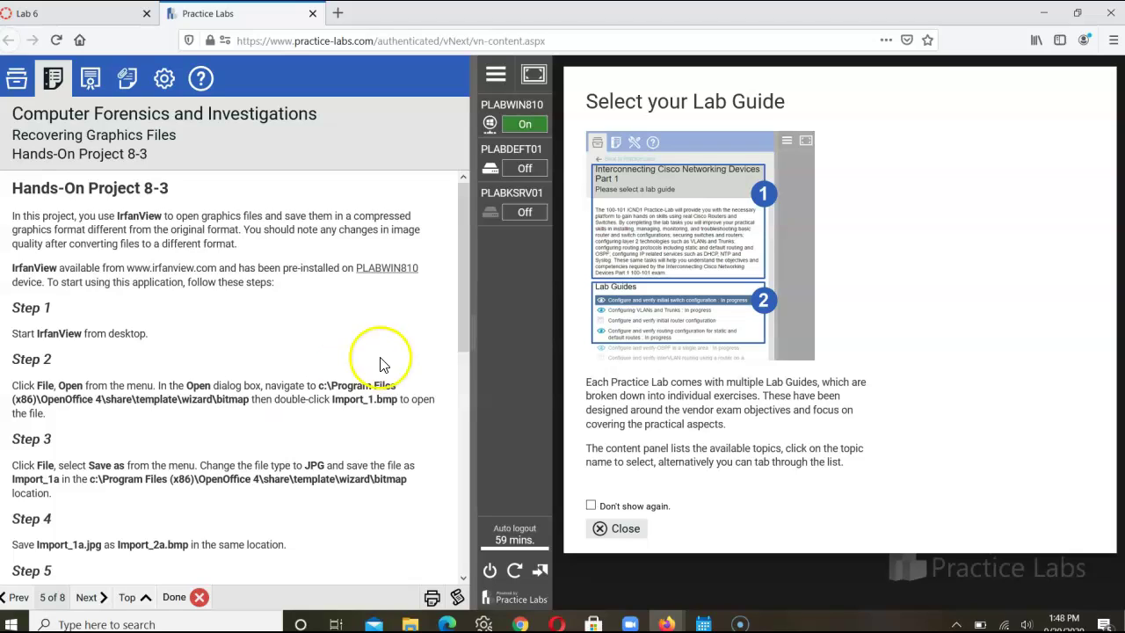
drag(458, 326, 448, 558)
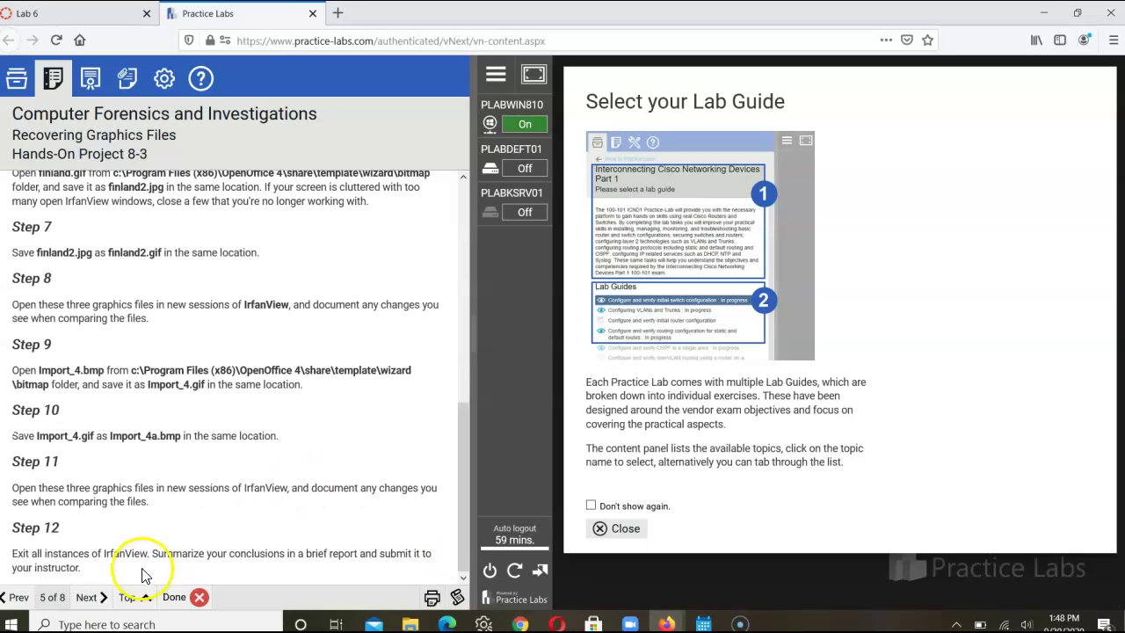
- Review Hands-On Projects 8-4 and 8-5 on hiding data with S-Tools4 and comparing files with the DOS comp command
click(84, 598)
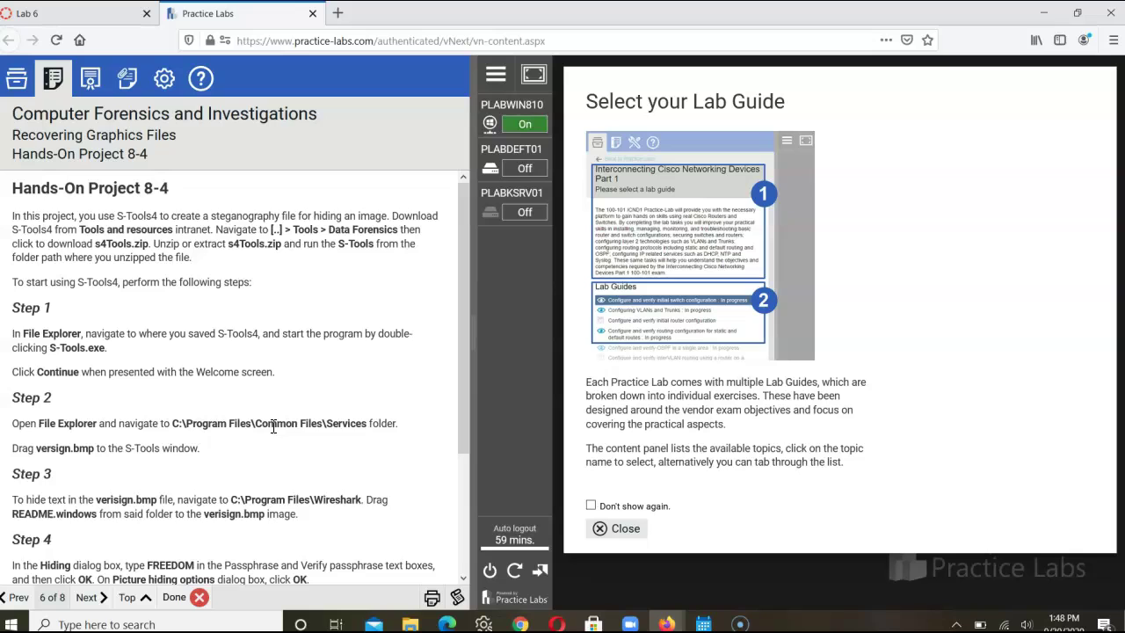
click(422, 369)
drag(461, 258, 460, 379)
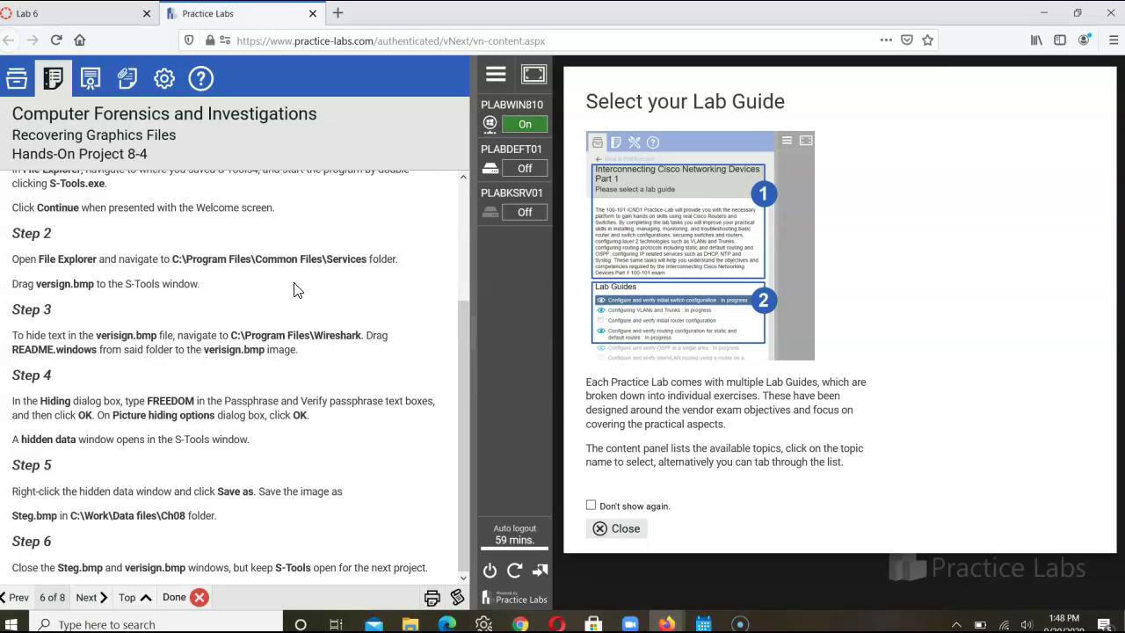
click(98, 597)
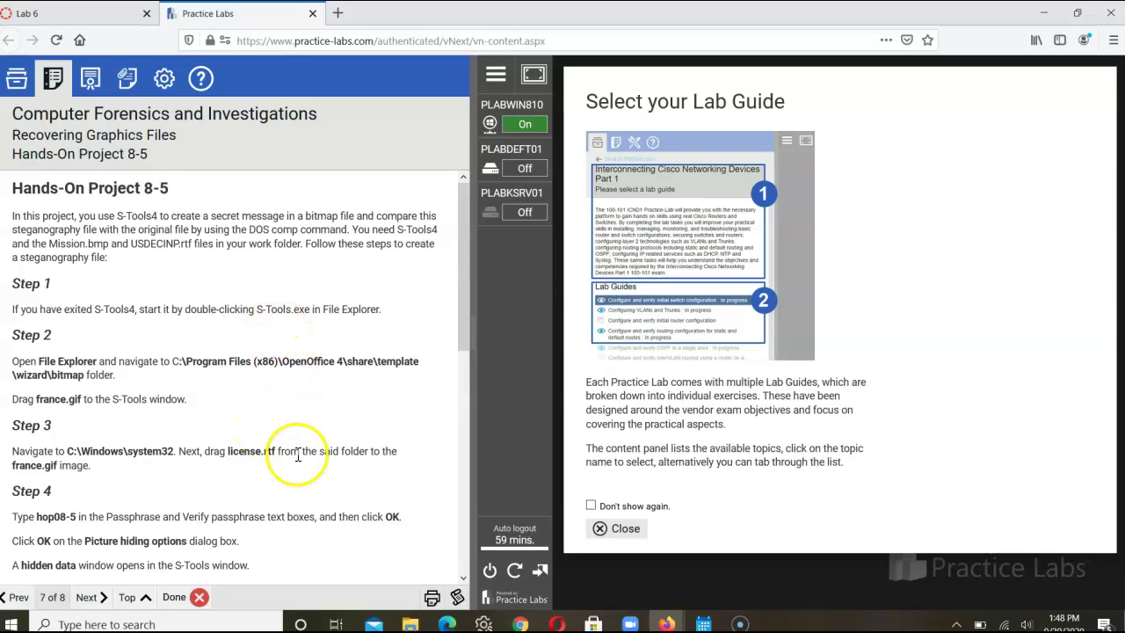
drag(460, 279, 485, 523)
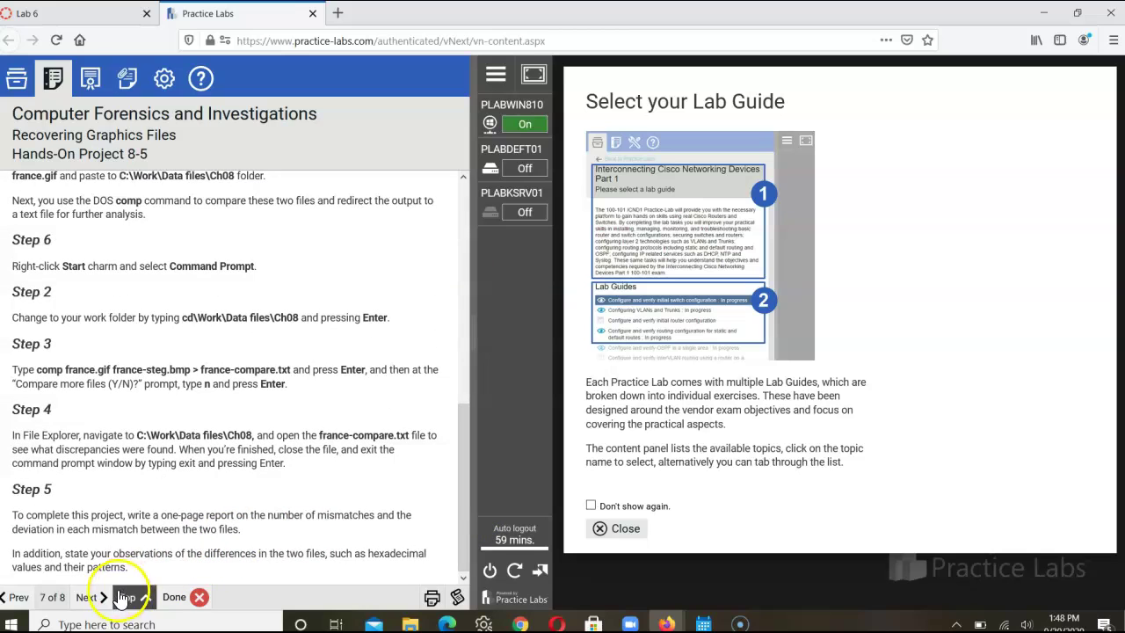
- Open the lab's Summary page and read its points on graphics files, compression, file headers and steganography through to the end
click(88, 597)
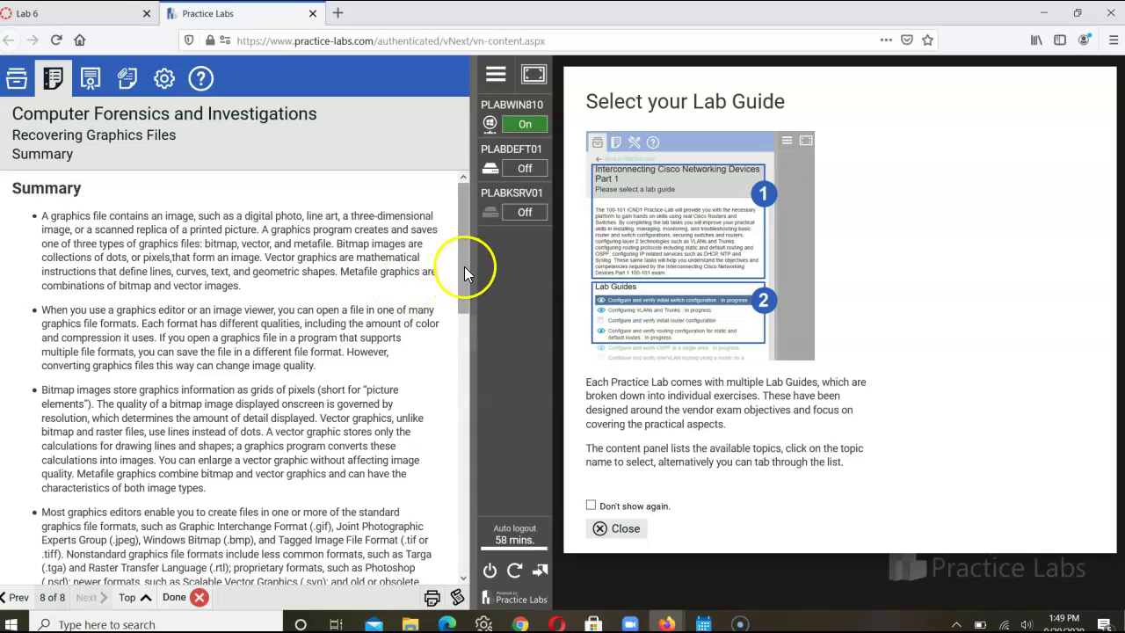
drag(464, 266, 470, 361)
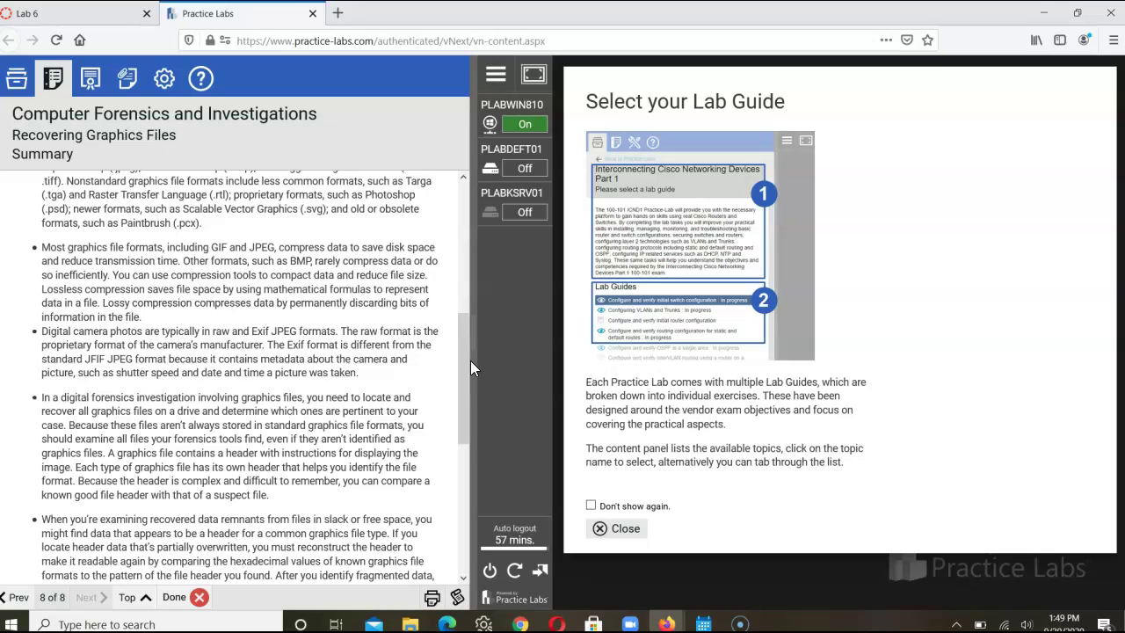
drag(462, 363, 478, 494)
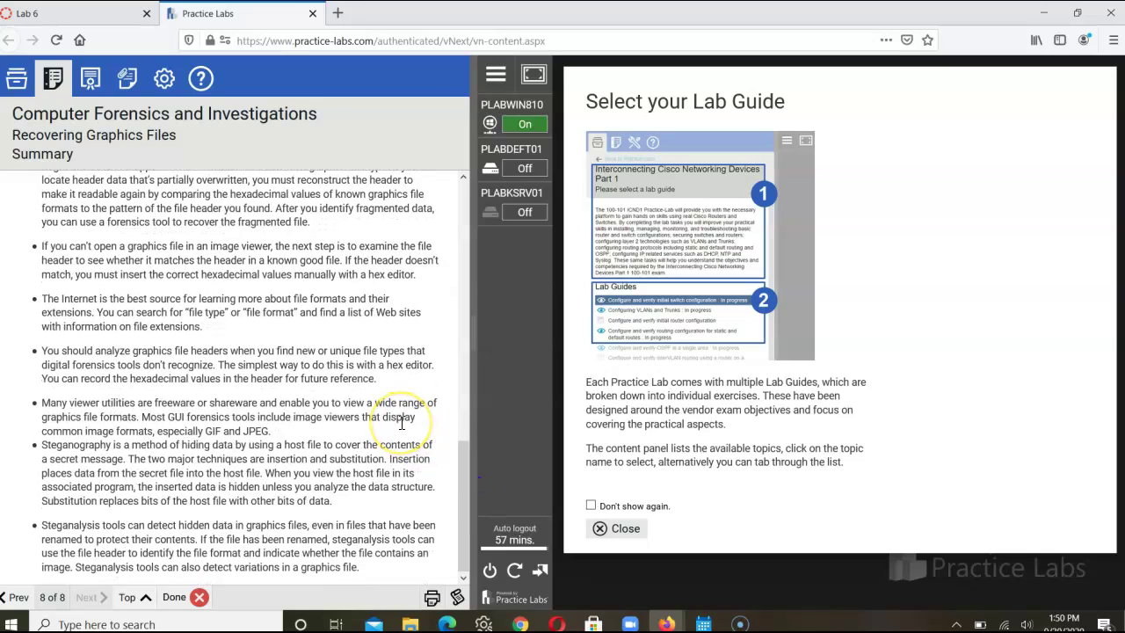